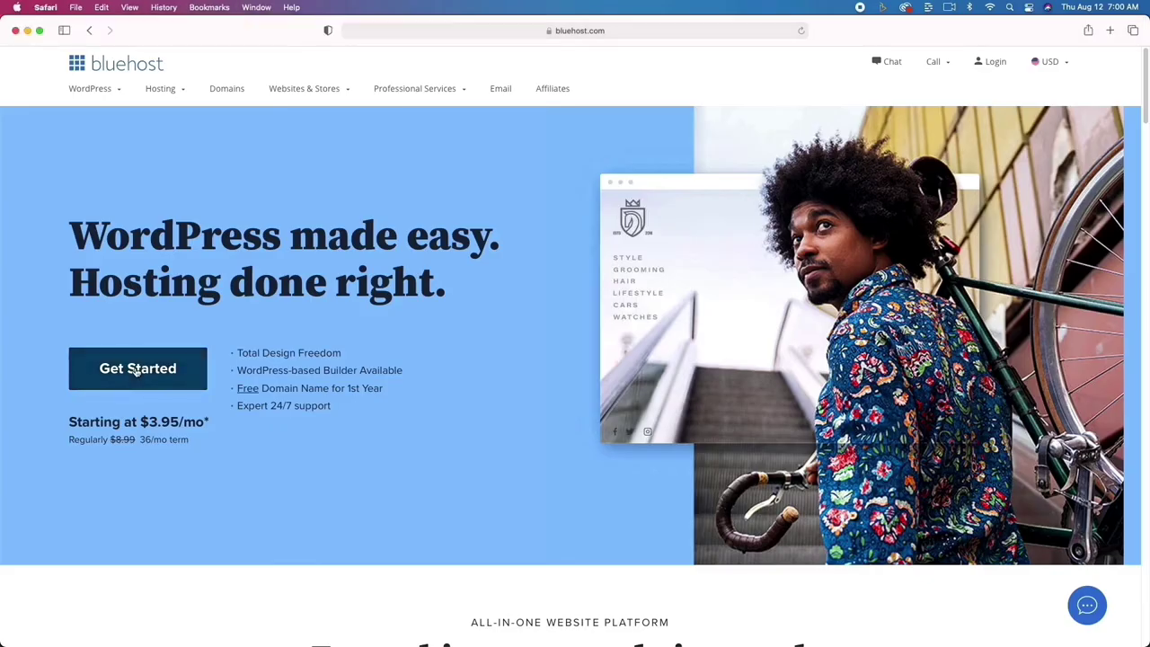
Start the hosting sign-up and choose the Basic shared hosting plan at $3.95/mo on the 36-month term
{"action": "left_click", "coordinate": [136, 371]}
{"action": "scroll", "coordinate": [136, 371], "scroll_direction": "down", "scroll_amount": 3}
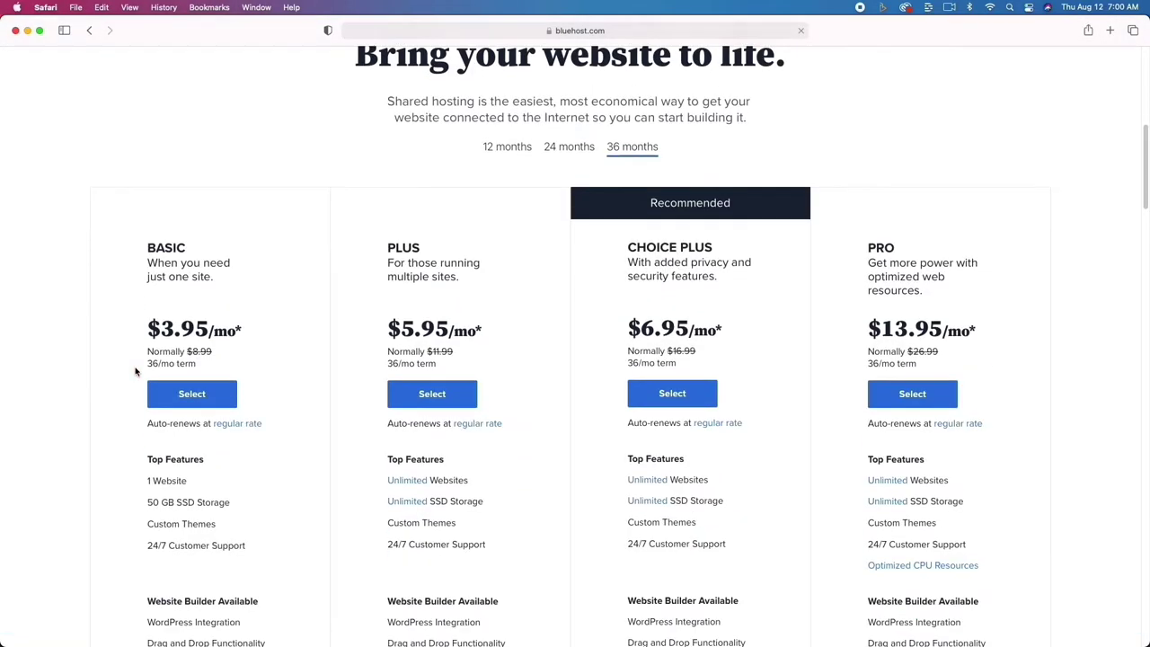
{"action": "scroll", "coordinate": [136, 371], "scroll_direction": "down", "scroll_amount": 5}
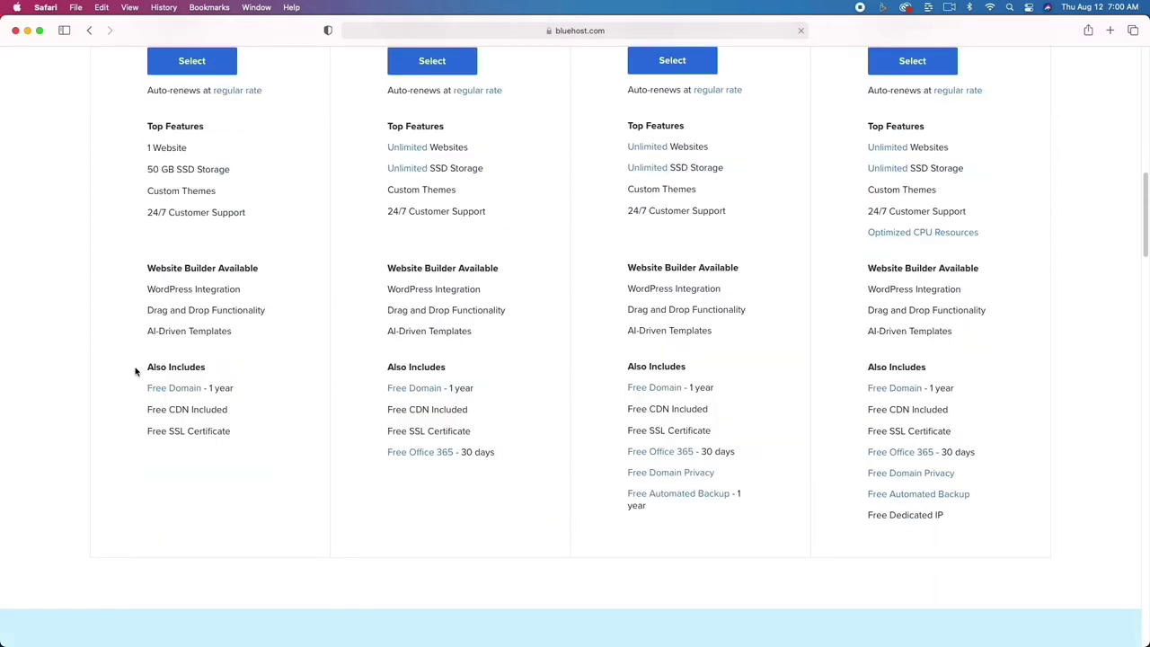
{"action": "scroll", "coordinate": [136, 371], "scroll_direction": "up", "scroll_amount": 5}
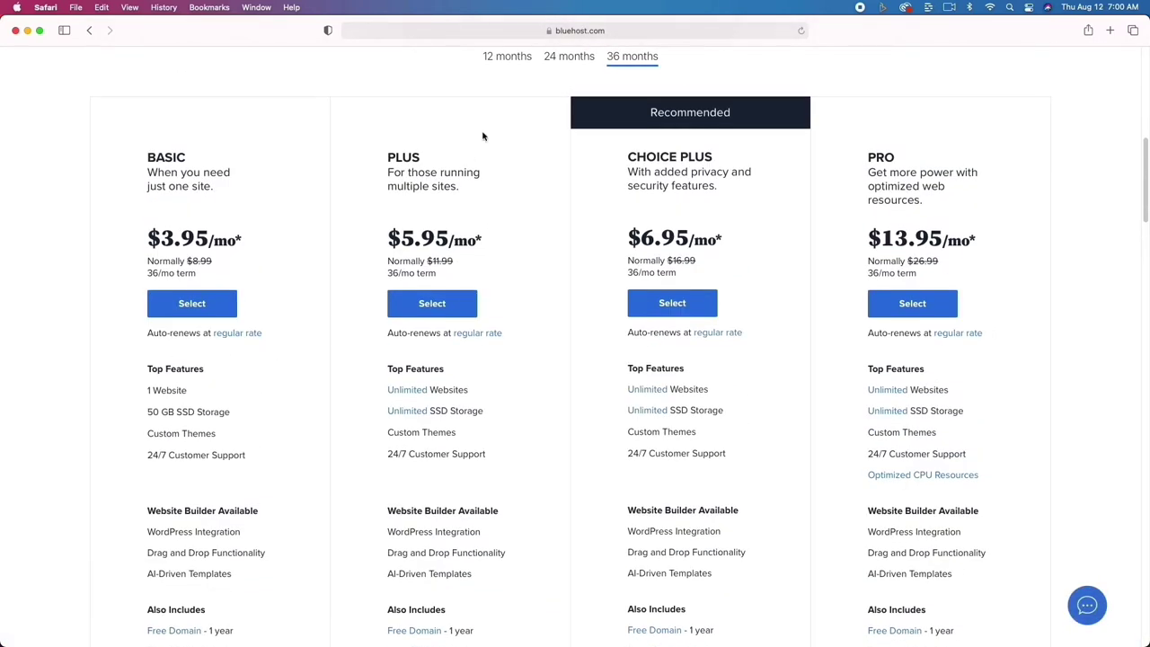
{"action": "left_click", "coordinate": [214, 300]}
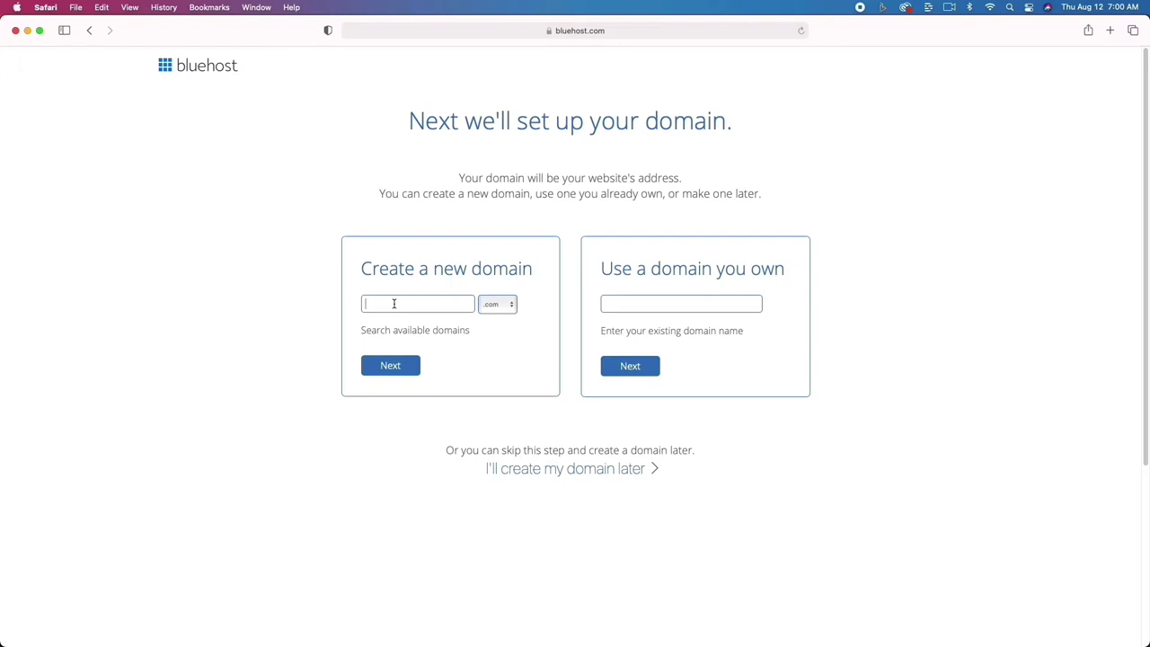
Try webhostingreview.com as the new domain, and submit webhostingrewinds.com in its place
{"action": "type", "text": "webhostingreview"}
{"action": "left_click", "coordinate": [415, 365]}
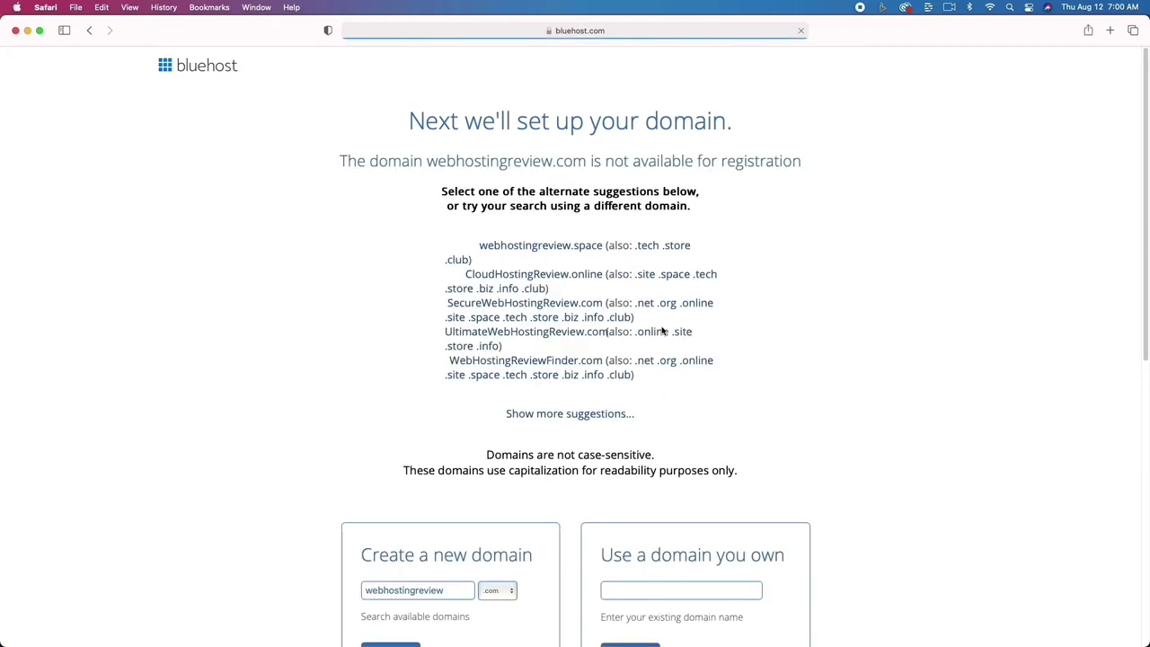
{"action": "scroll", "coordinate": [571, 340], "scroll_direction": "down", "scroll_amount": 3}
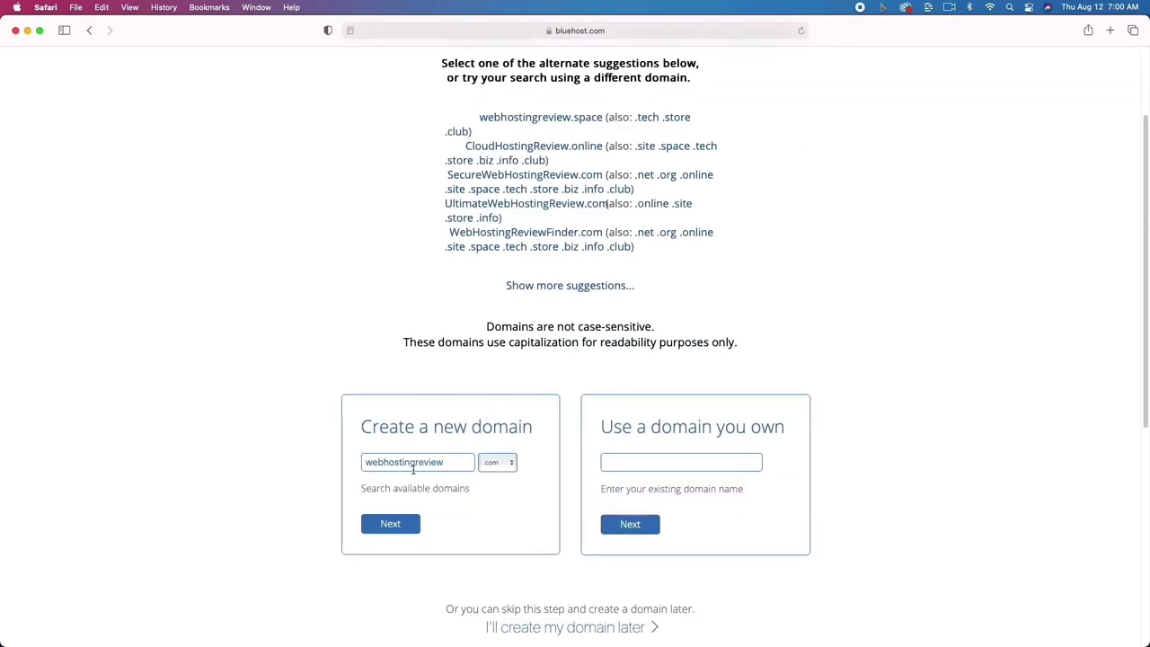
{"action": "left_click_drag", "start_coordinate": [424, 465], "coordinate": [463, 465]}
{"action": "type", "text": "winds"}
{"action": "left_click", "coordinate": [403, 521]}
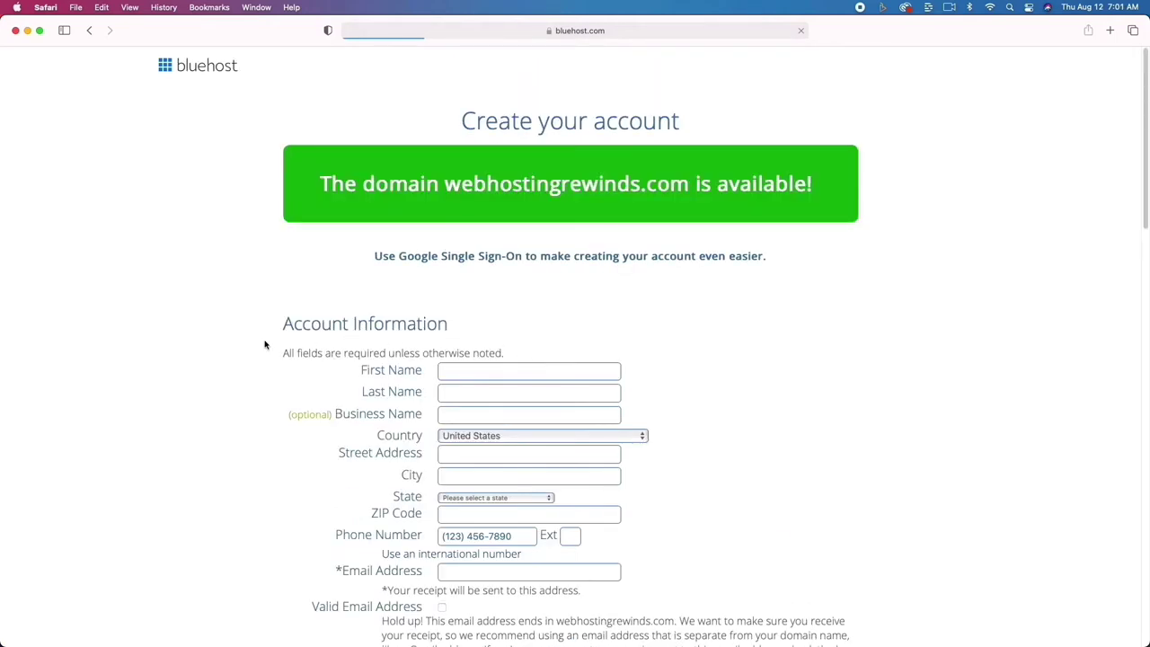
Review the account information, package details, package extras, payment fields and auto-renewal terms on the account creation form
{"action": "scroll", "coordinate": [264, 344], "scroll_direction": "down", "scroll_amount": 2}
{"action": "scroll", "coordinate": [264, 344], "scroll_direction": "down", "scroll_amount": 3}
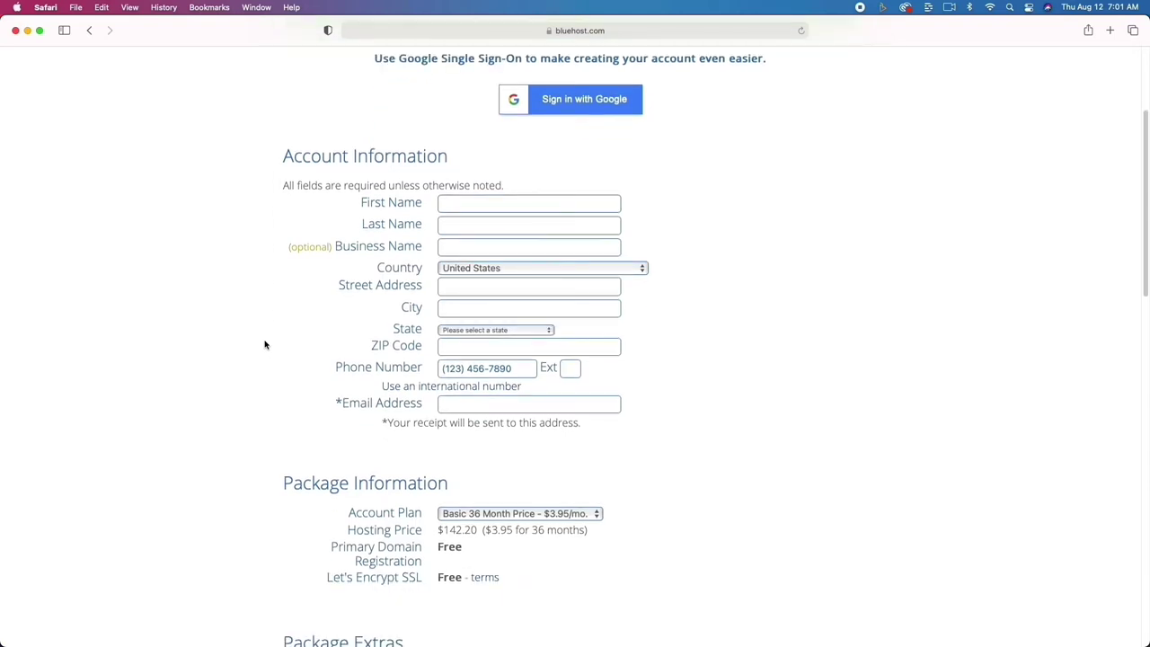
{"action": "scroll", "coordinate": [264, 344], "scroll_direction": "down", "scroll_amount": 5}
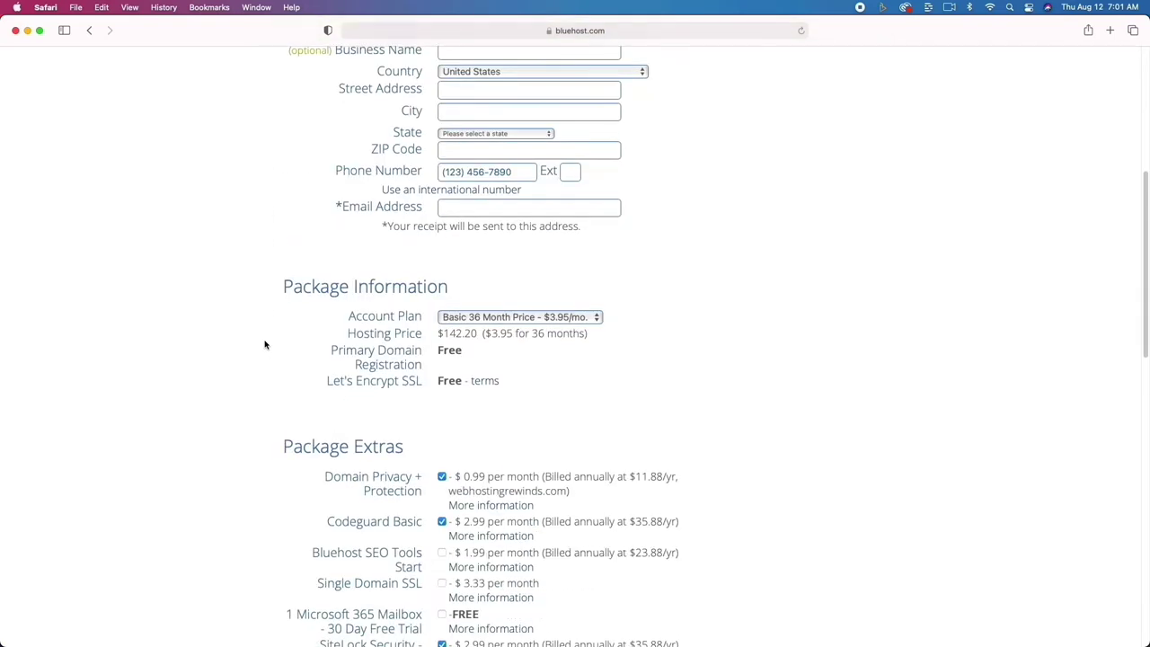
{"action": "scroll", "coordinate": [264, 344], "scroll_direction": "down", "scroll_amount": 4}
{"action": "scroll", "coordinate": [264, 344], "scroll_direction": "up", "scroll_amount": 14}
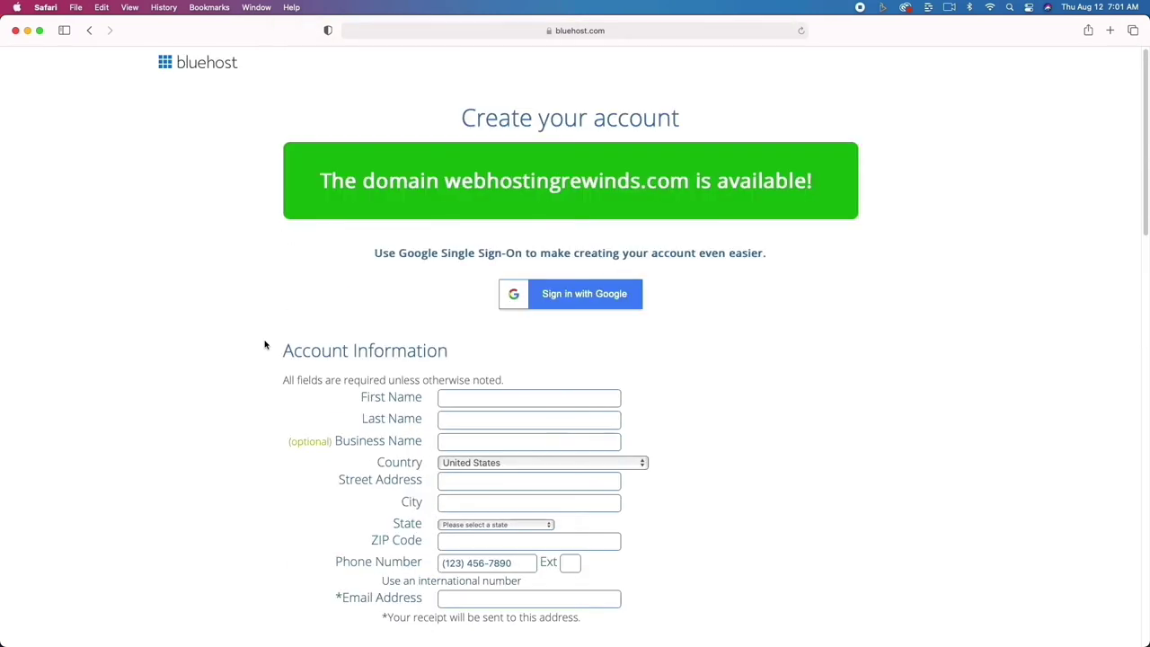
{"action": "scroll", "coordinate": [264, 344], "scroll_direction": "down", "scroll_amount": 4}
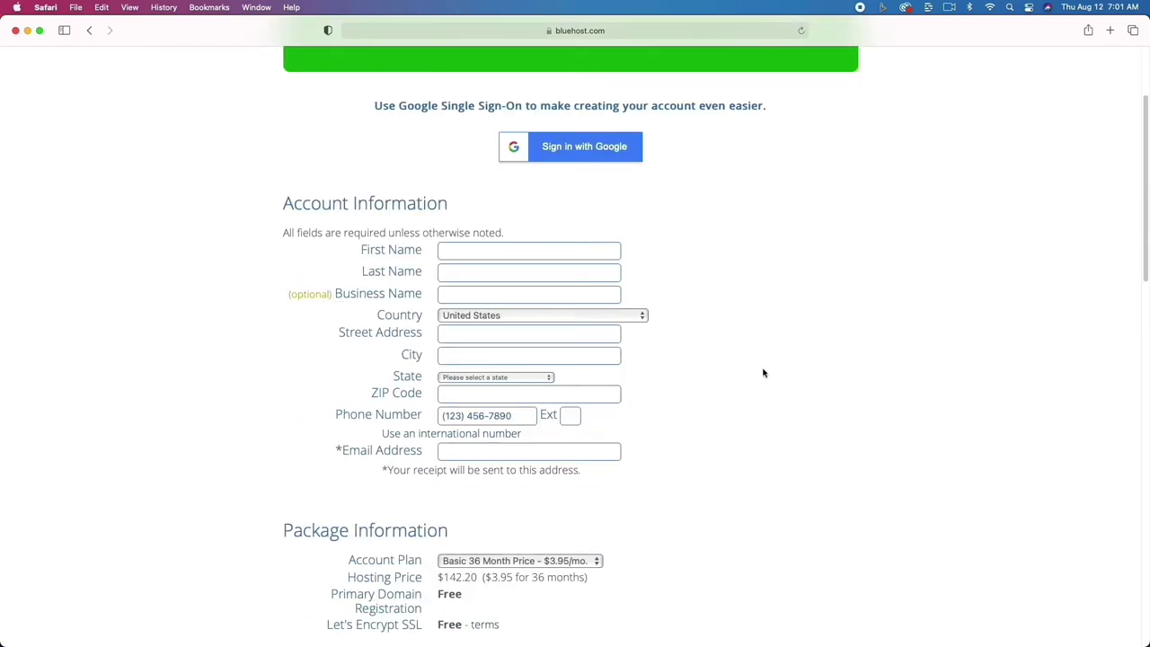
{"action": "scroll", "coordinate": [689, 416], "scroll_direction": "down", "scroll_amount": 4}
{"action": "scroll", "coordinate": [689, 415], "scroll_direction": "down", "scroll_amount": 7}
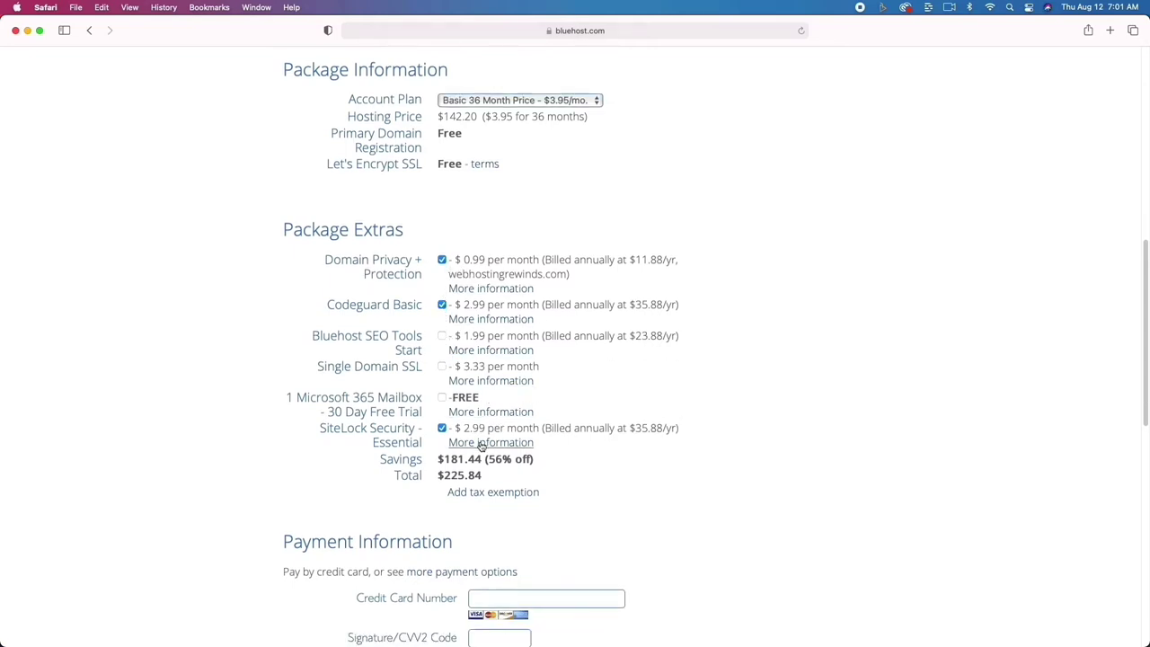
{"action": "scroll", "coordinate": [512, 526], "scroll_direction": "down", "scroll_amount": 2}
{"action": "scroll", "coordinate": [512, 525], "scroll_direction": "down", "scroll_amount": 6}
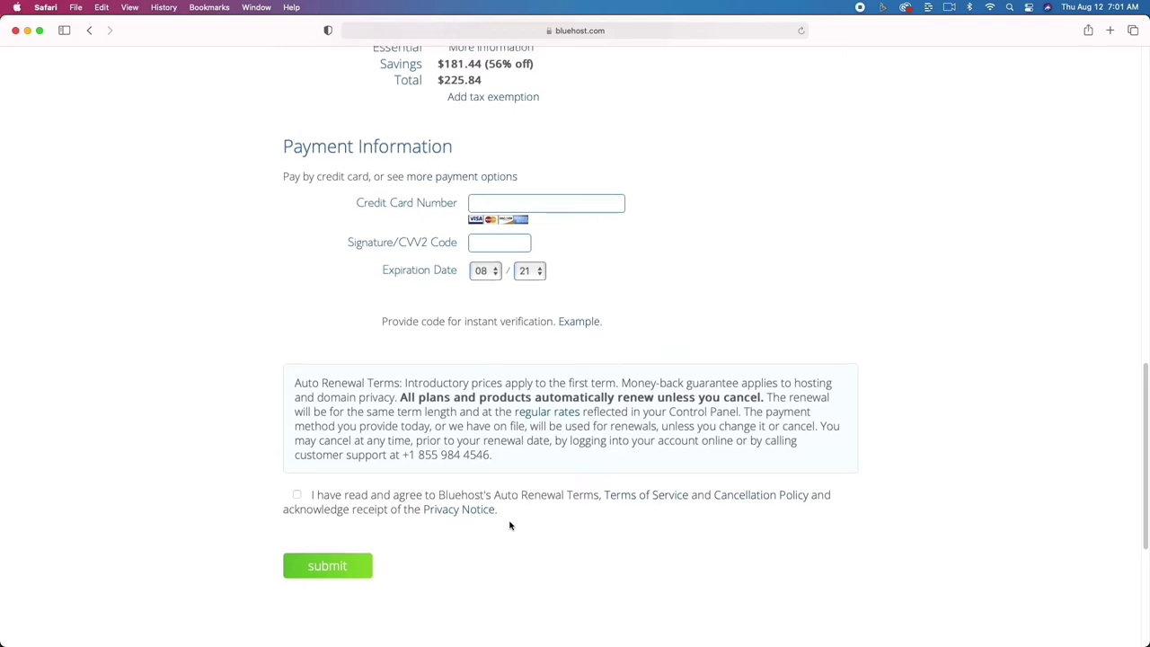
{"action": "scroll", "coordinate": [509, 525], "scroll_direction": "up", "scroll_amount": 12}
{"action": "scroll", "coordinate": [510, 526], "scroll_direction": "up", "scroll_amount": 4}
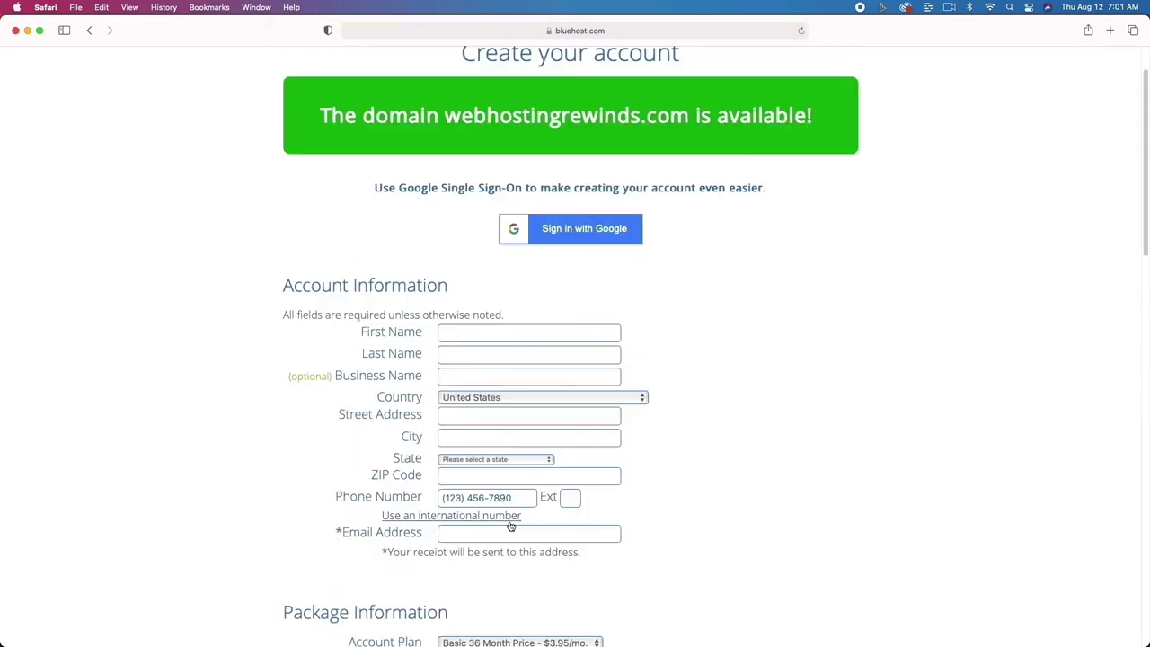
{"action": "scroll", "coordinate": [509, 525], "scroll_direction": "up", "scroll_amount": 2}
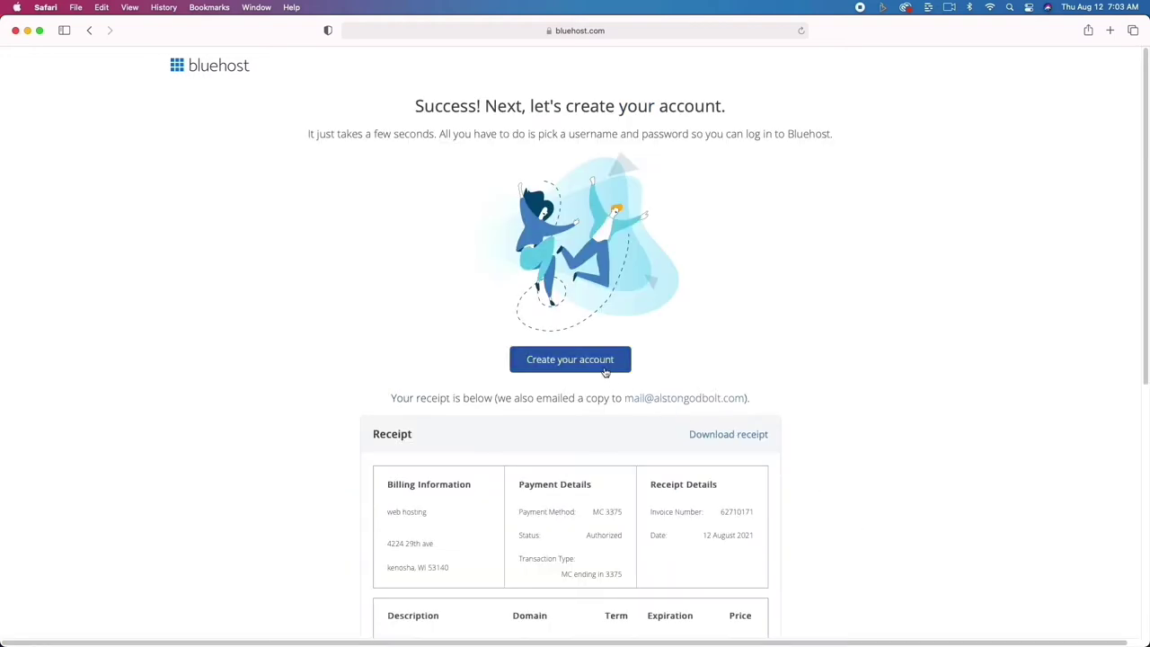
Create the hosting account by entering and retyping the new account password and agreeing to the Privacy Policy and Terms of Service
{"action": "left_click", "coordinate": [593, 360]}
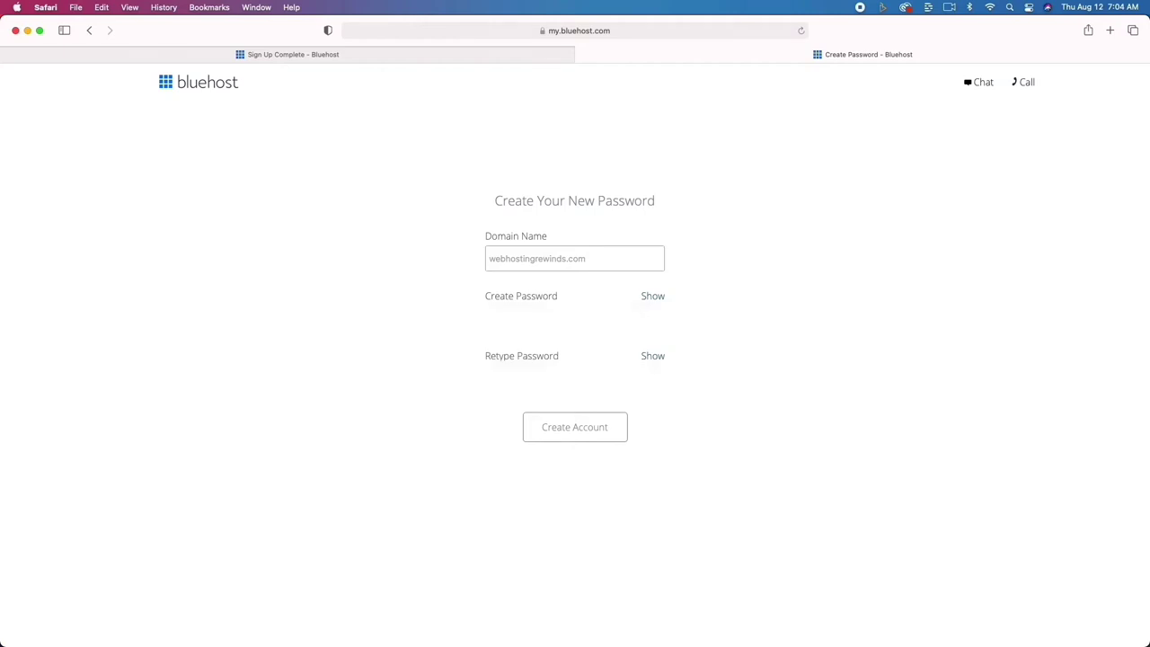
{"action": "left_click", "coordinate": [557, 311]}
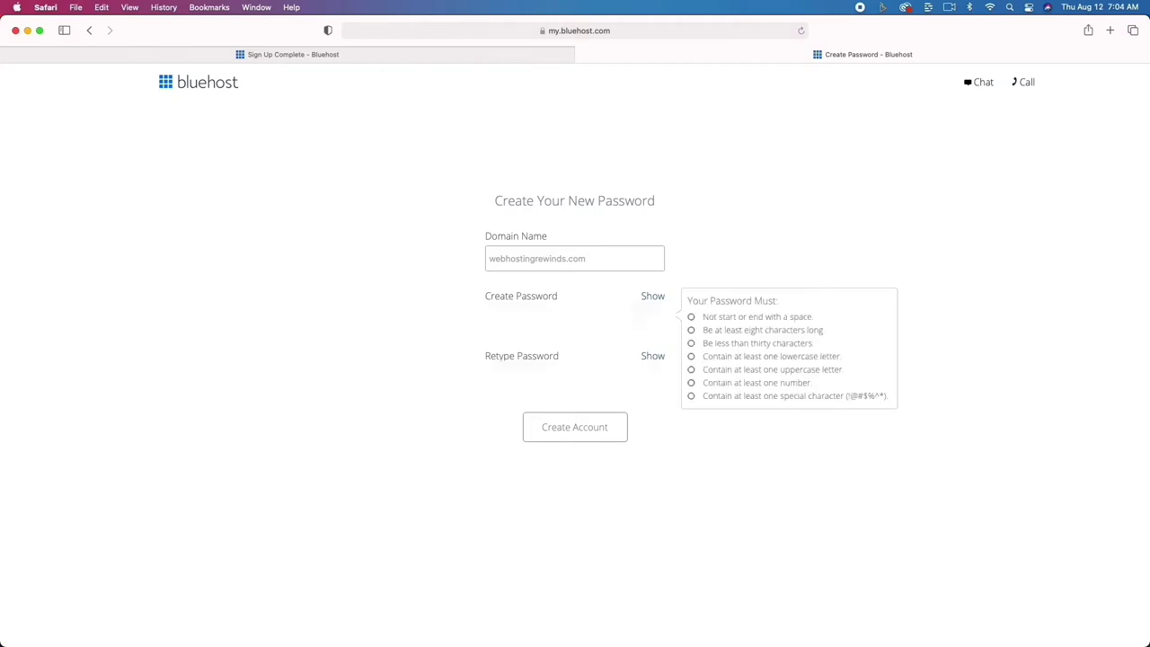
{"action": "type", "text": "********"}
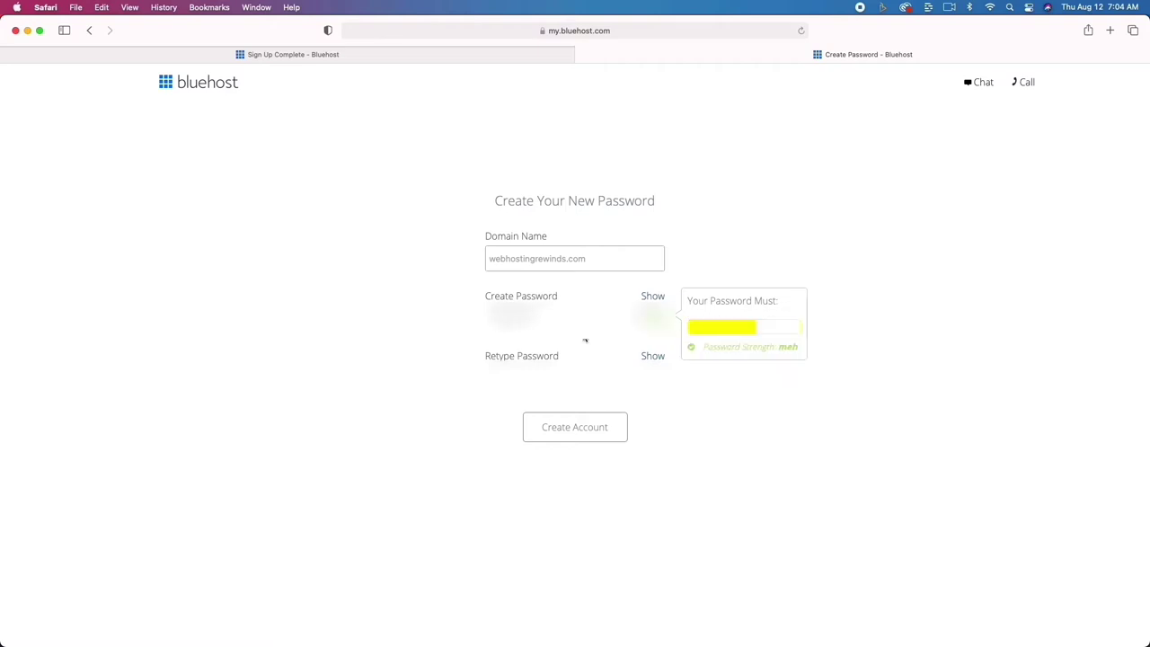
{"action": "key", "text": "Tab"}
{"action": "type", "text": "***"}
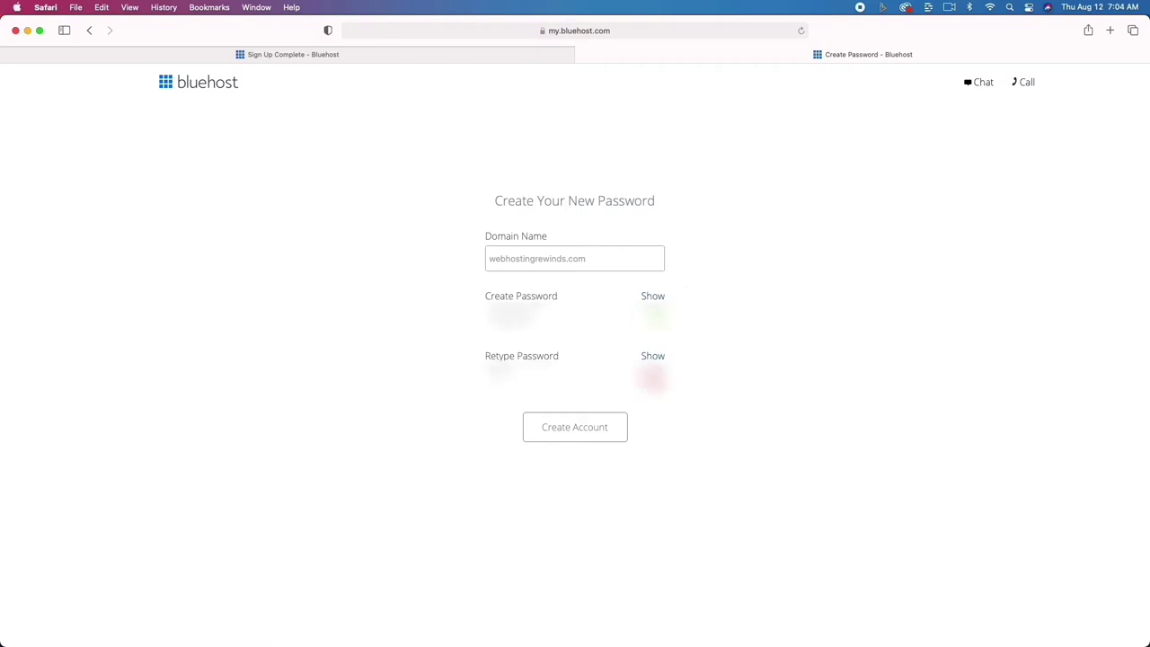
{"action": "type", "text": "*****"}
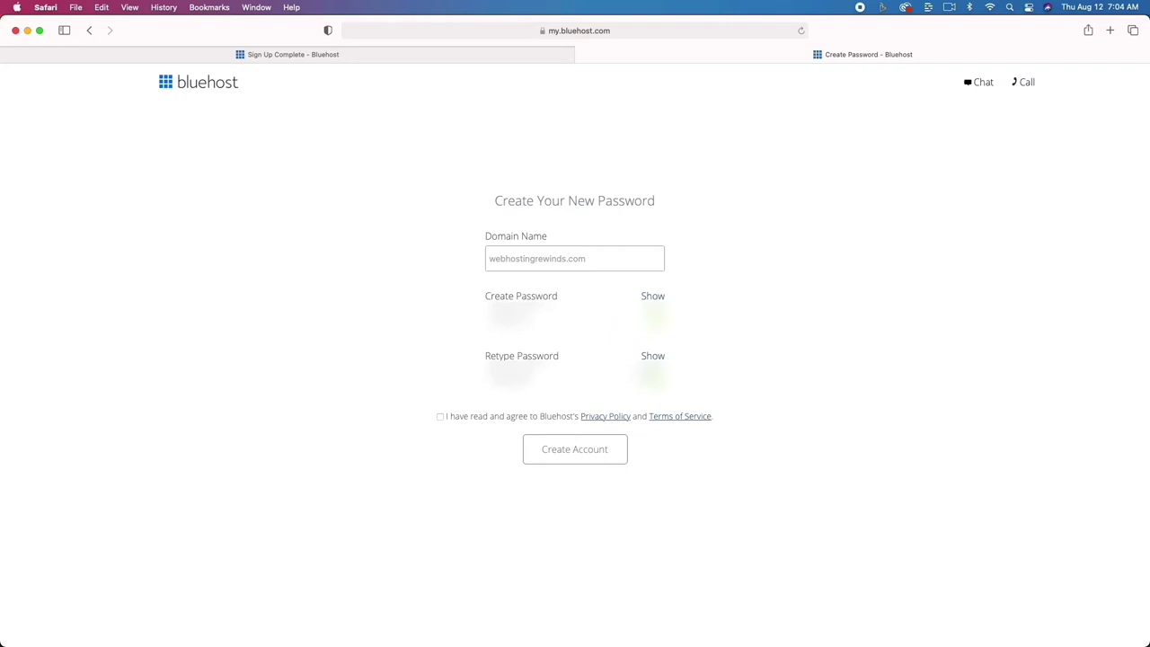
{"action": "left_click", "coordinate": [440, 417]}
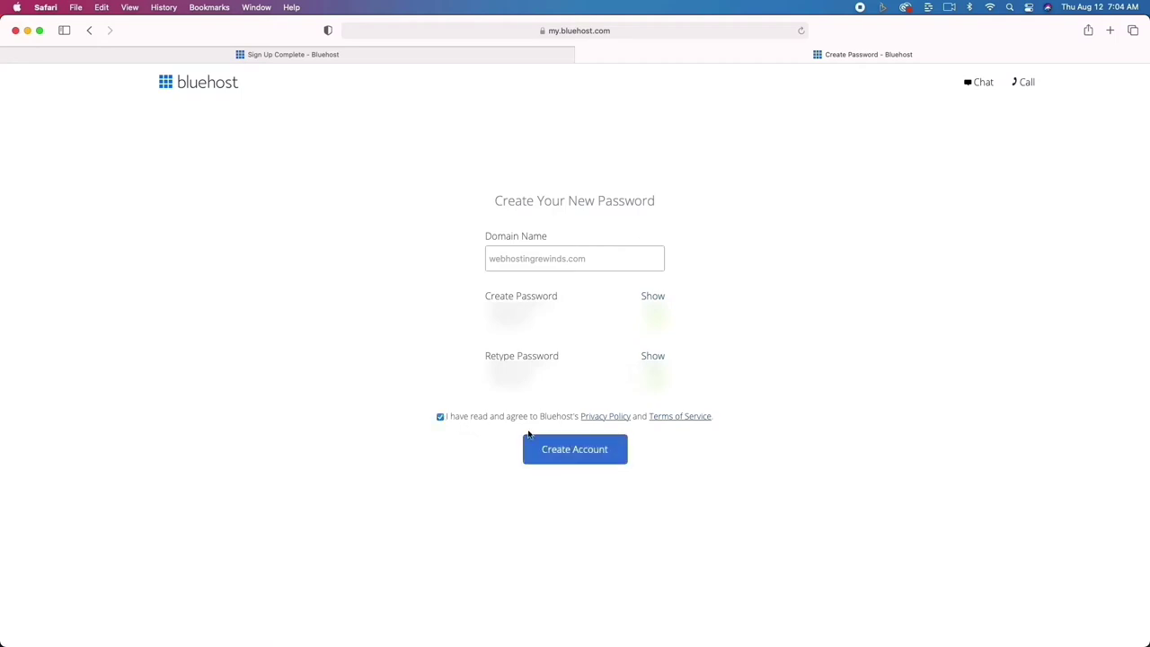
{"action": "left_click", "coordinate": [575, 457]}
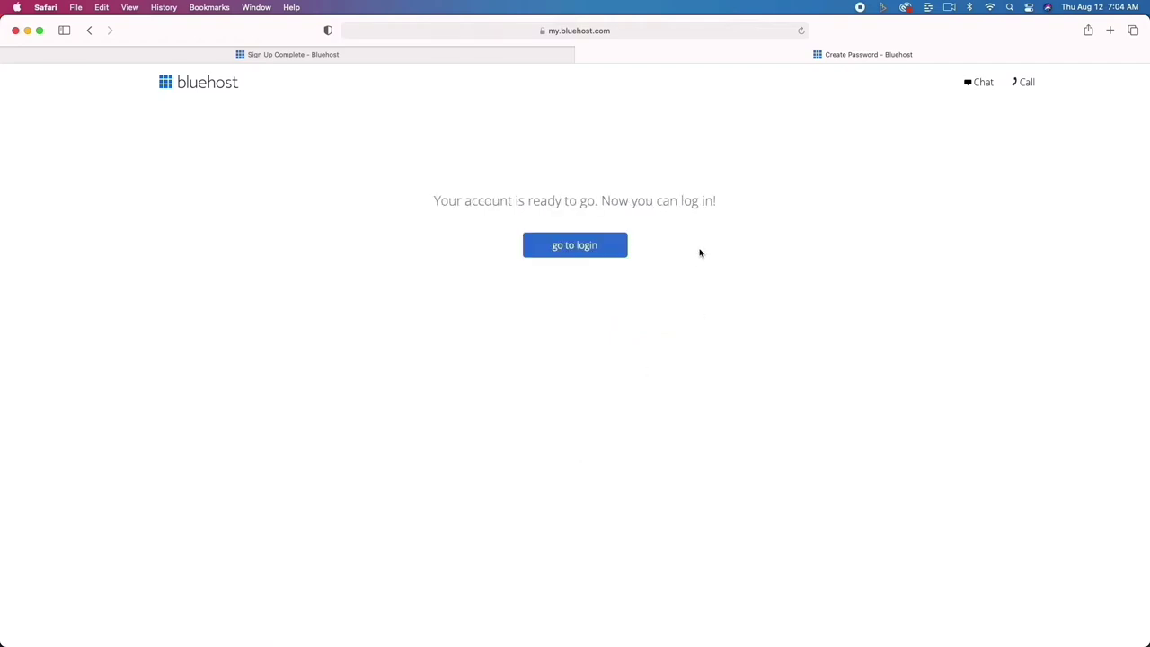
Log in to the new hosting account with the account password, declining to save the password in the browser
{"action": "left_click", "coordinate": [578, 248]}
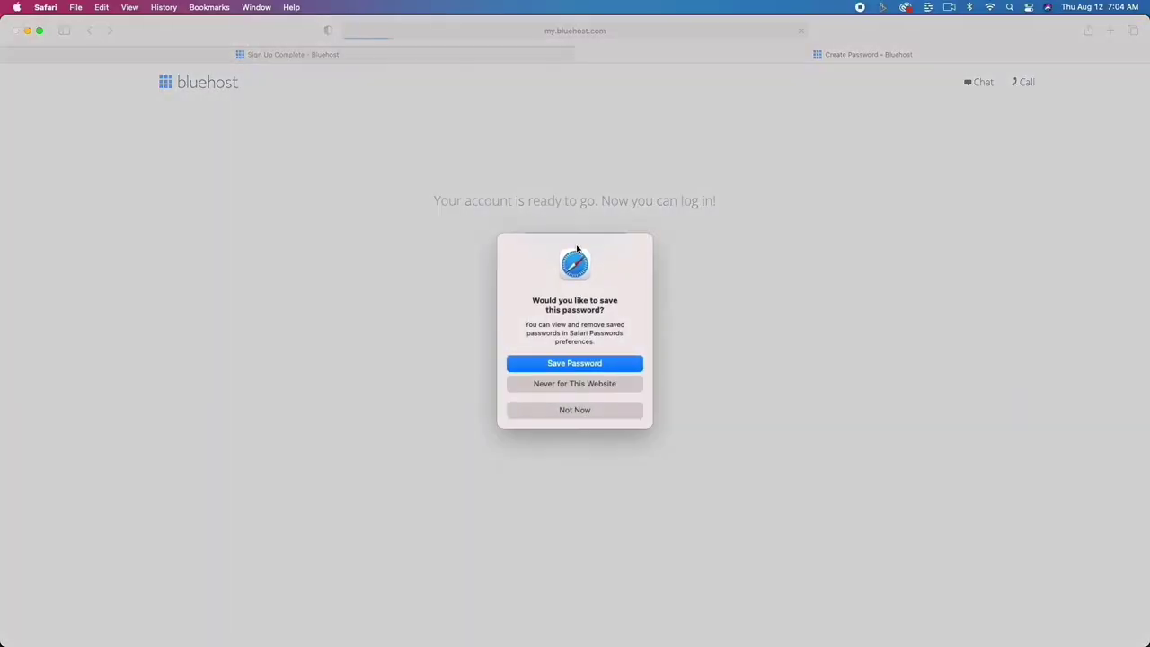
{"action": "left_click", "coordinate": [592, 413]}
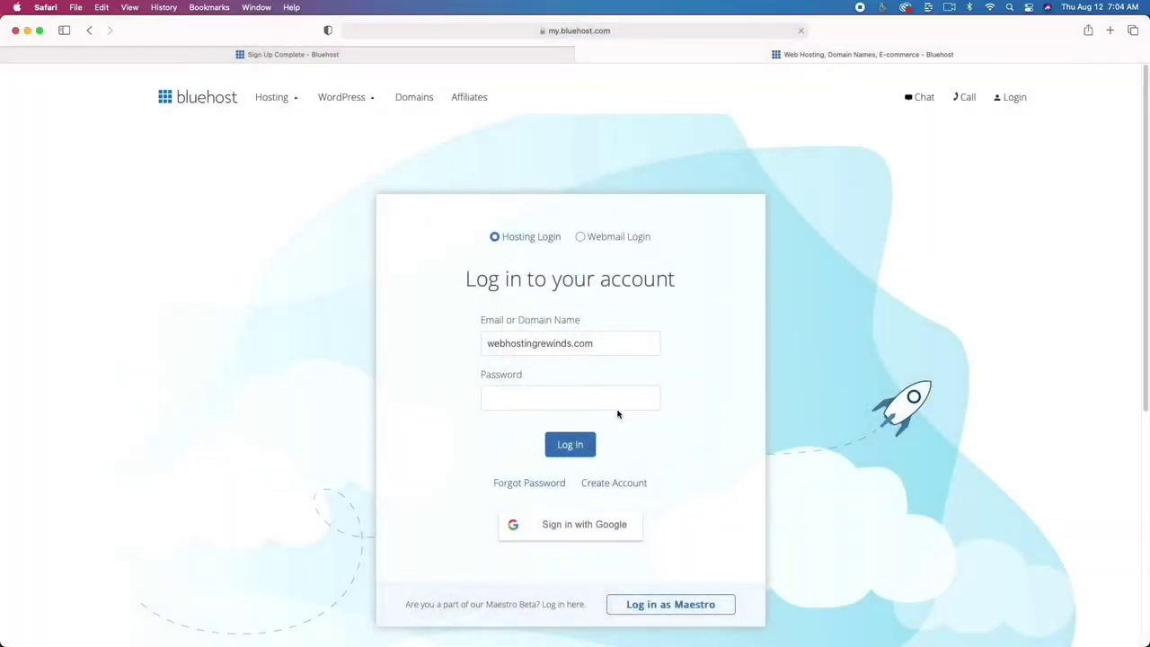
{"action": "left_click", "coordinate": [586, 396]}
{"action": "type", "text": "••••••••"}
{"action": "left_click", "coordinate": [578, 447]}
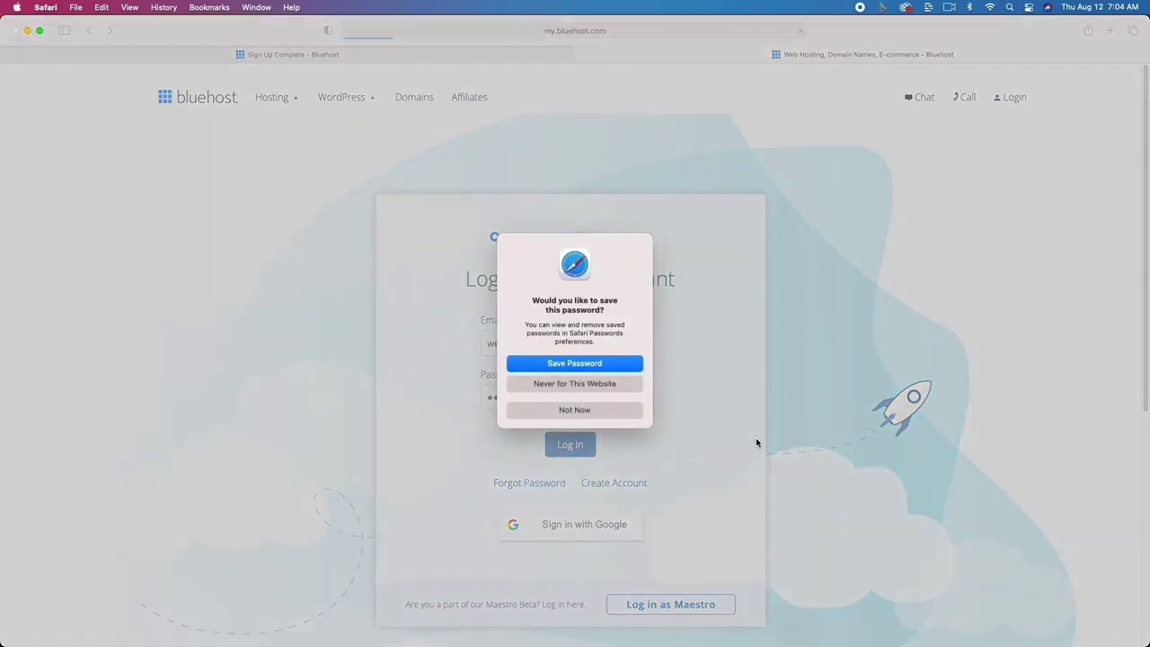
{"action": "left_click", "coordinate": [609, 410]}
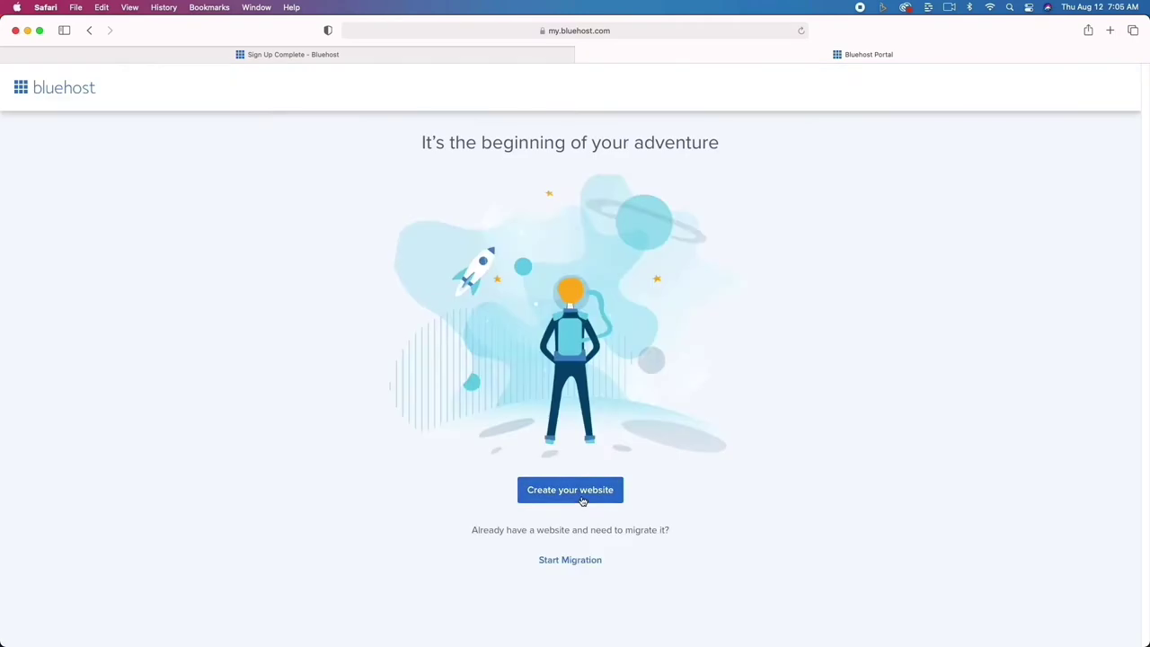
Start creating the website with the No help needed option, skipping the site kind and comfort level questions
{"action": "left_click", "coordinate": [582, 500]}
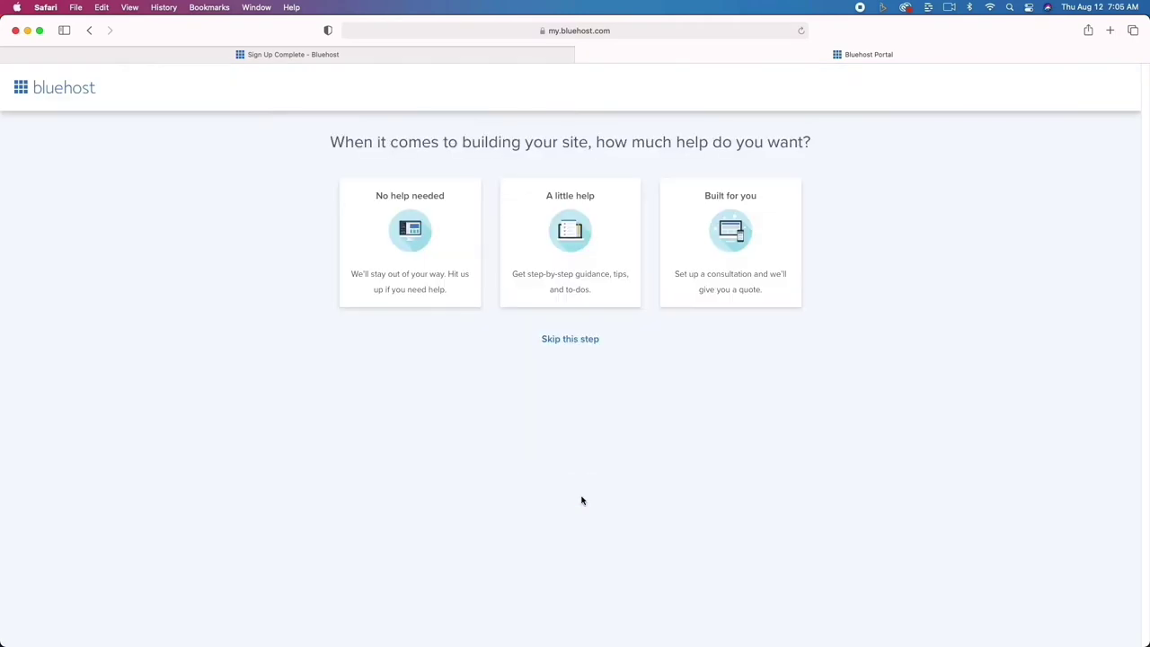
{"action": "left_click", "coordinate": [409, 239]}
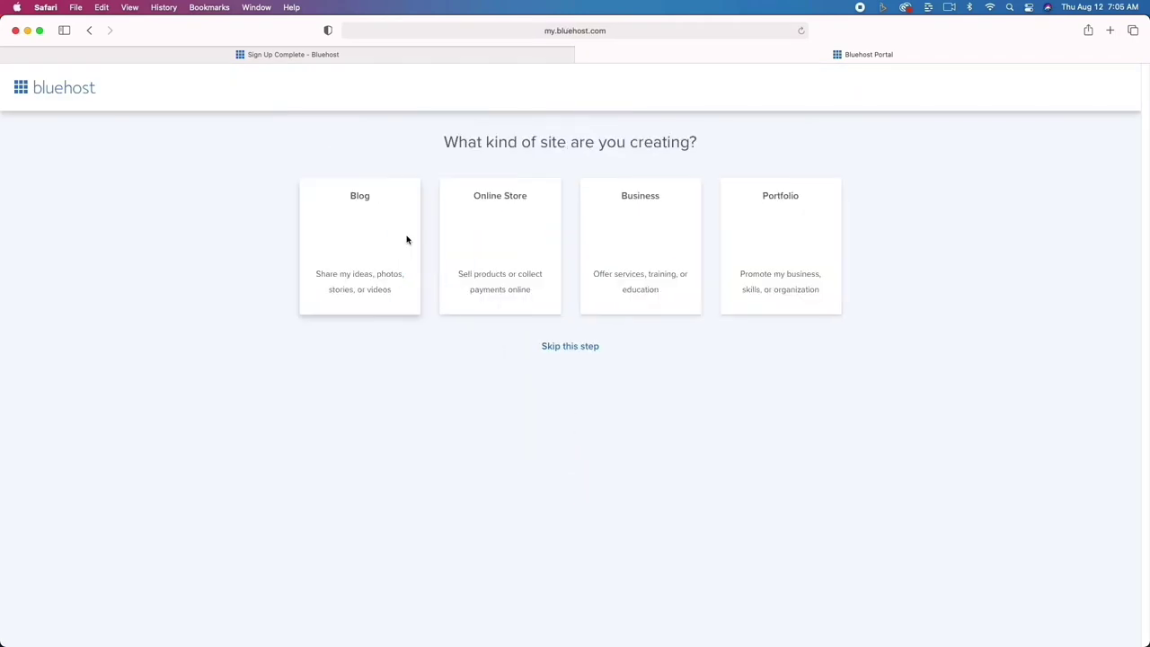
{"action": "left_click", "coordinate": [566, 347]}
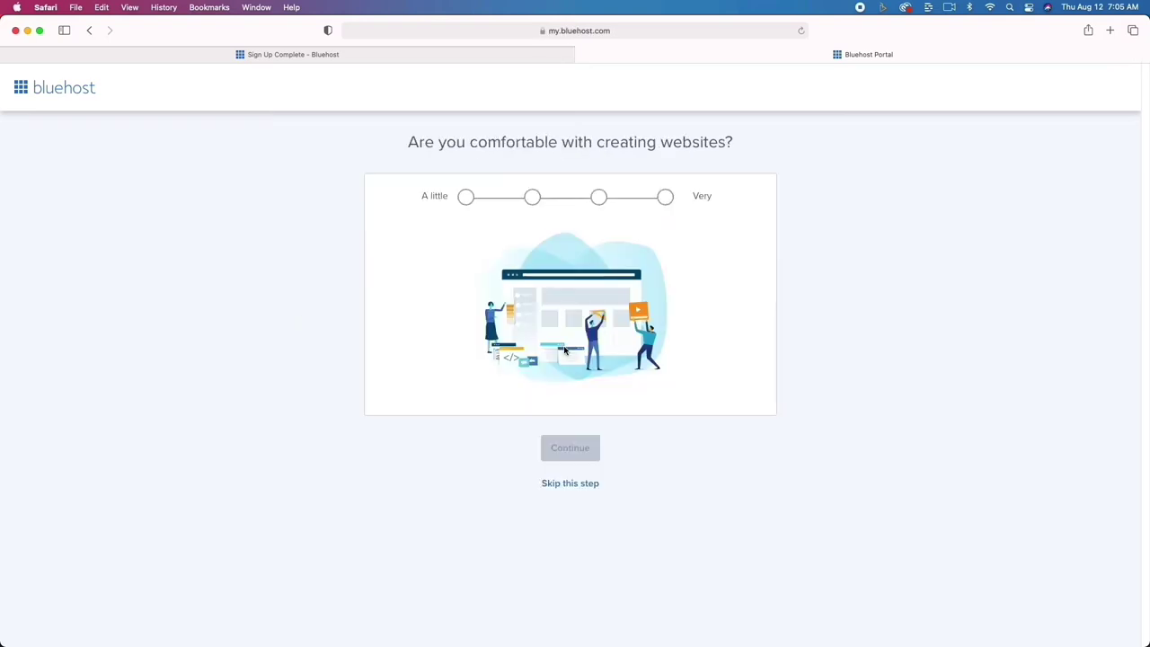
{"action": "left_click", "coordinate": [585, 484]}
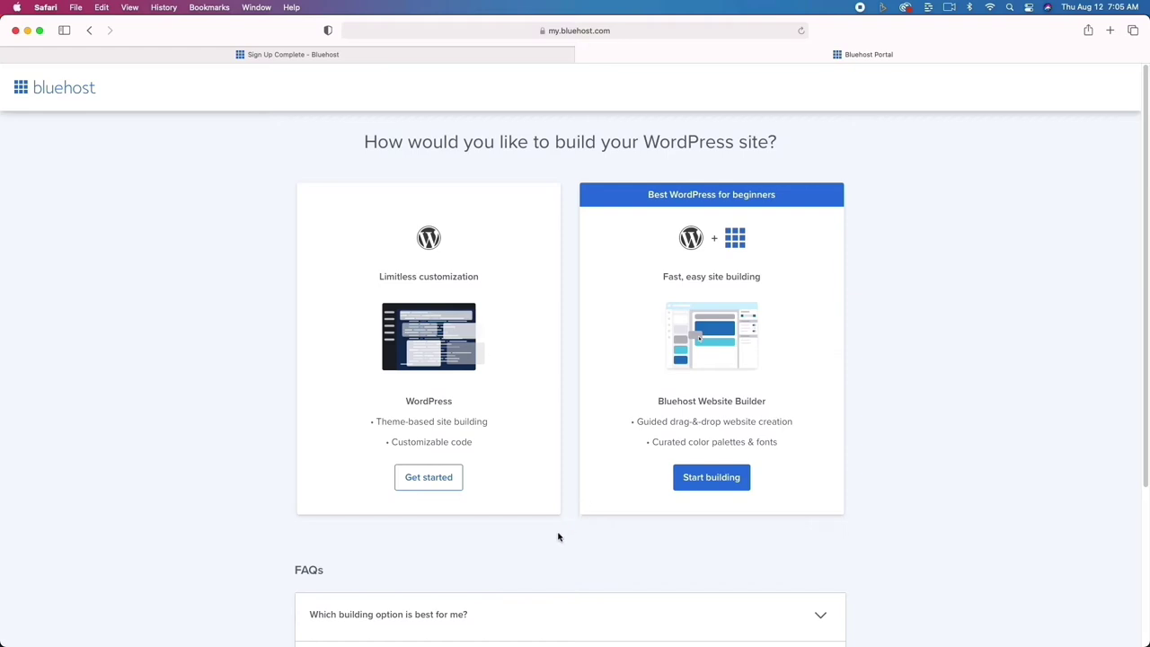
Choose the standard WordPress building option, skipping the site type, audience, name and tagline questions
{"action": "scroll", "coordinate": [558, 536], "scroll_direction": "down", "scroll_amount": 1}
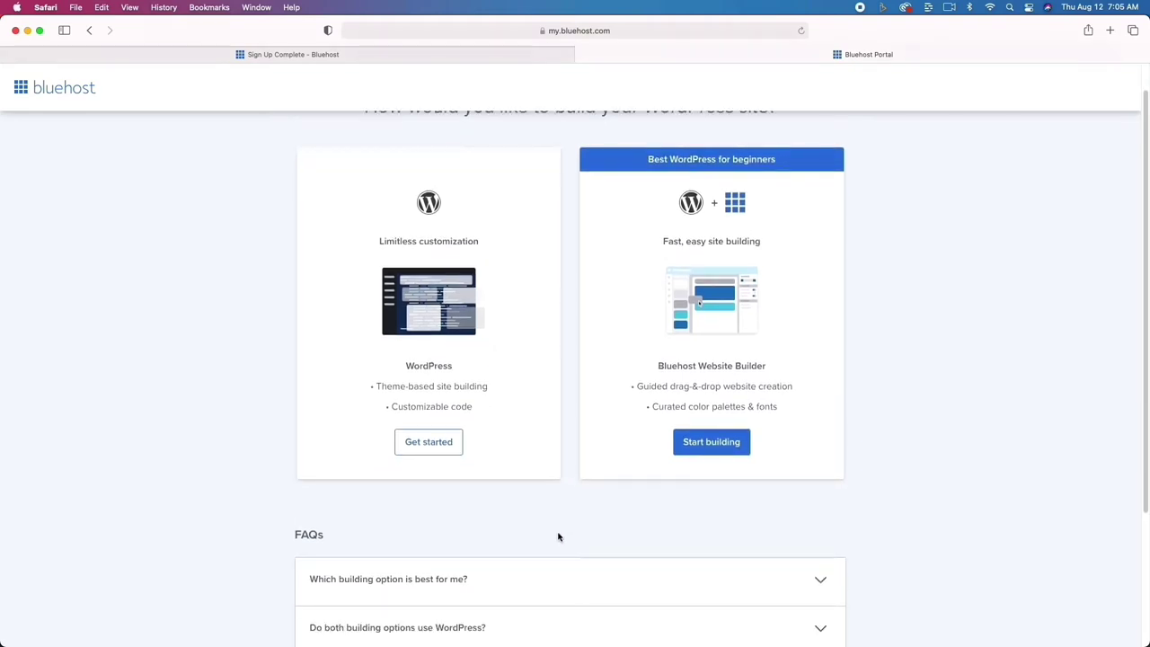
{"action": "left_click", "coordinate": [435, 443]}
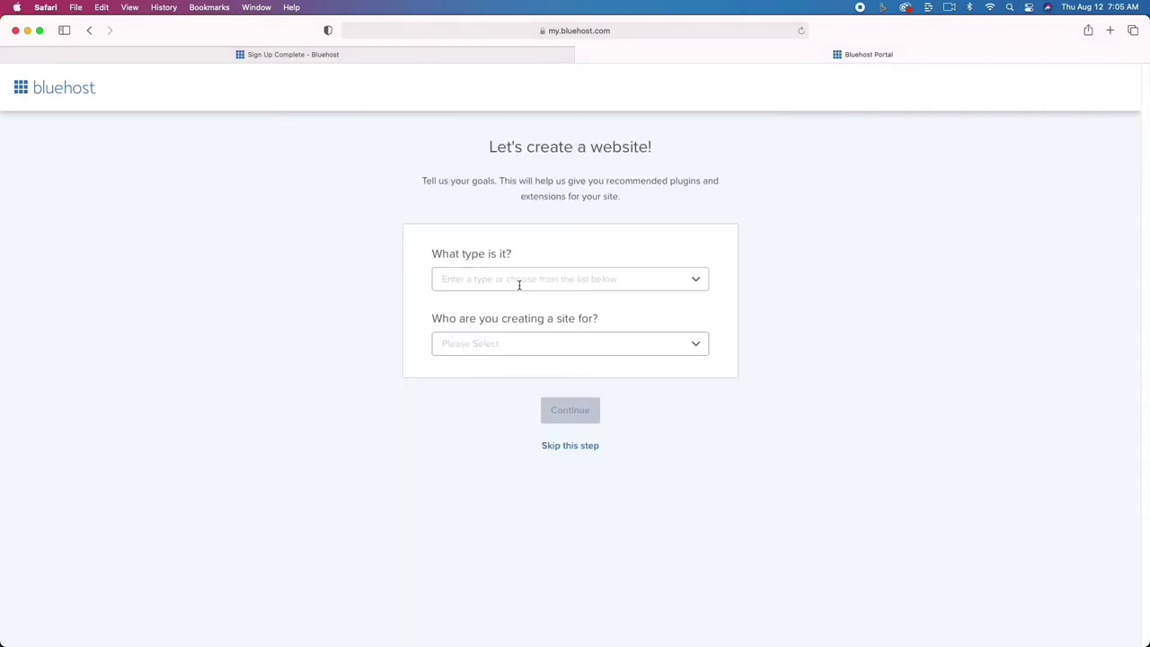
{"action": "left_click", "coordinate": [587, 447]}
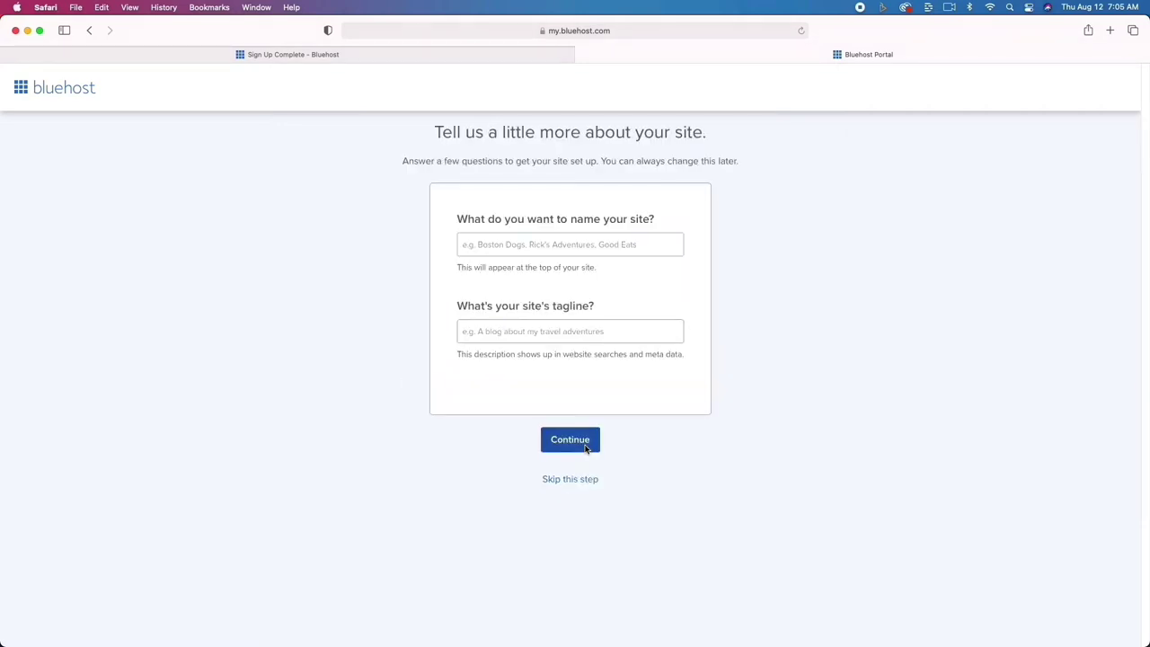
{"action": "left_click", "coordinate": [577, 480]}
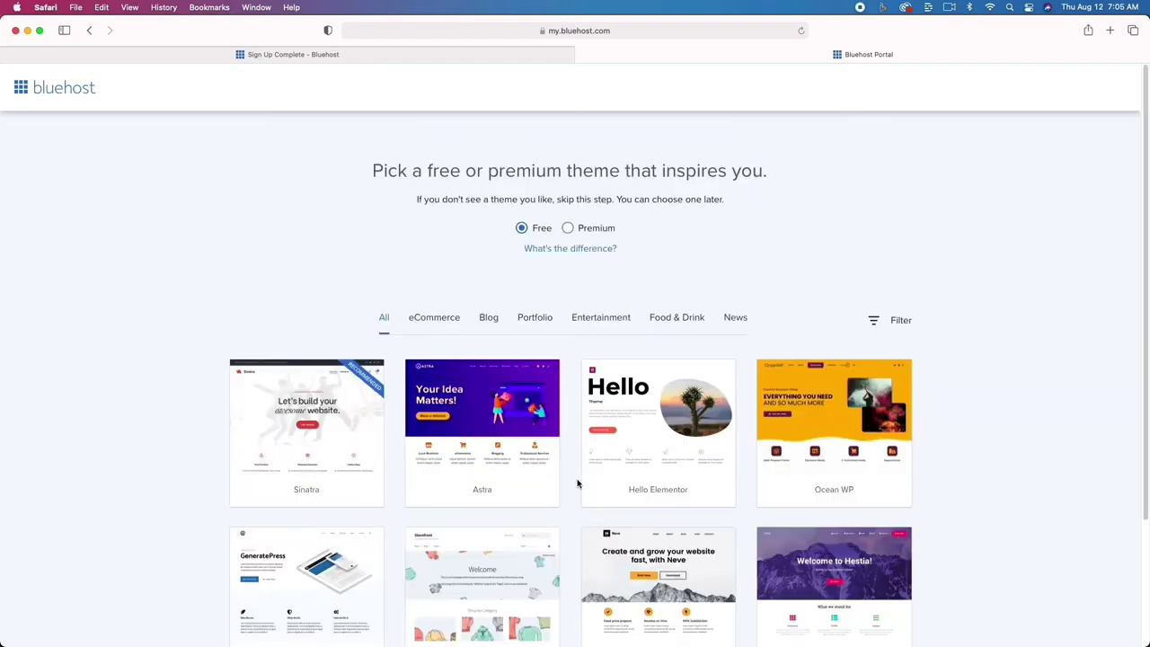
Choose the free Sinatra theme for the site and log into WordPress from the hosting portal
{"action": "scroll", "coordinate": [513, 492], "scroll_direction": "down", "scroll_amount": 5}
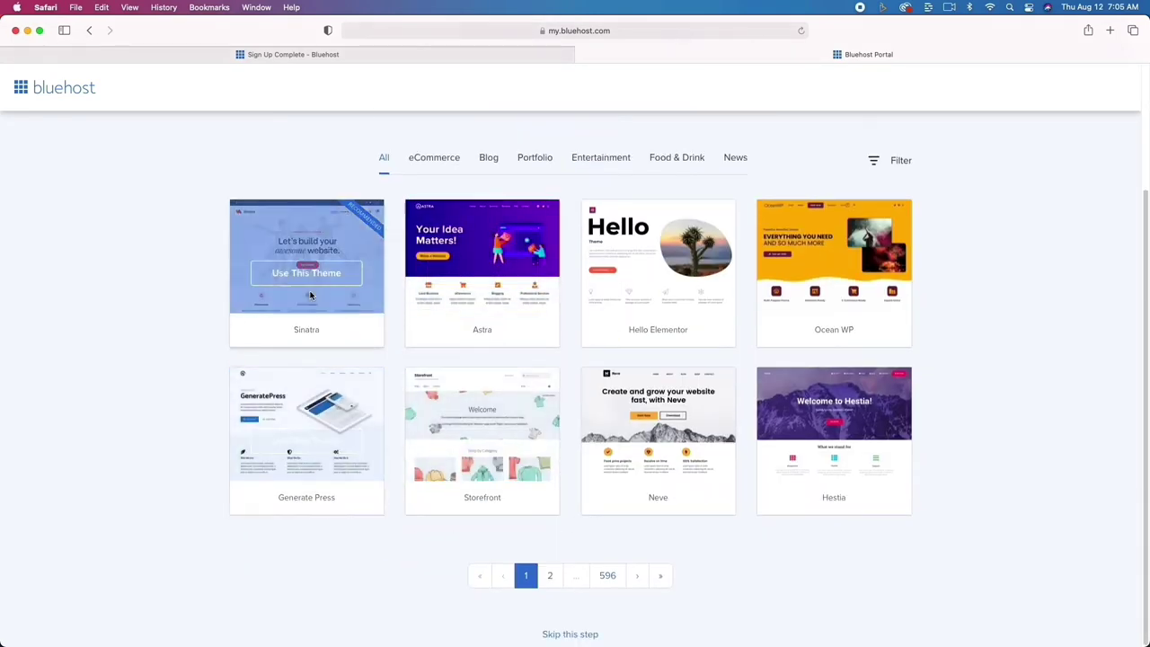
{"action": "left_click", "coordinate": [311, 288]}
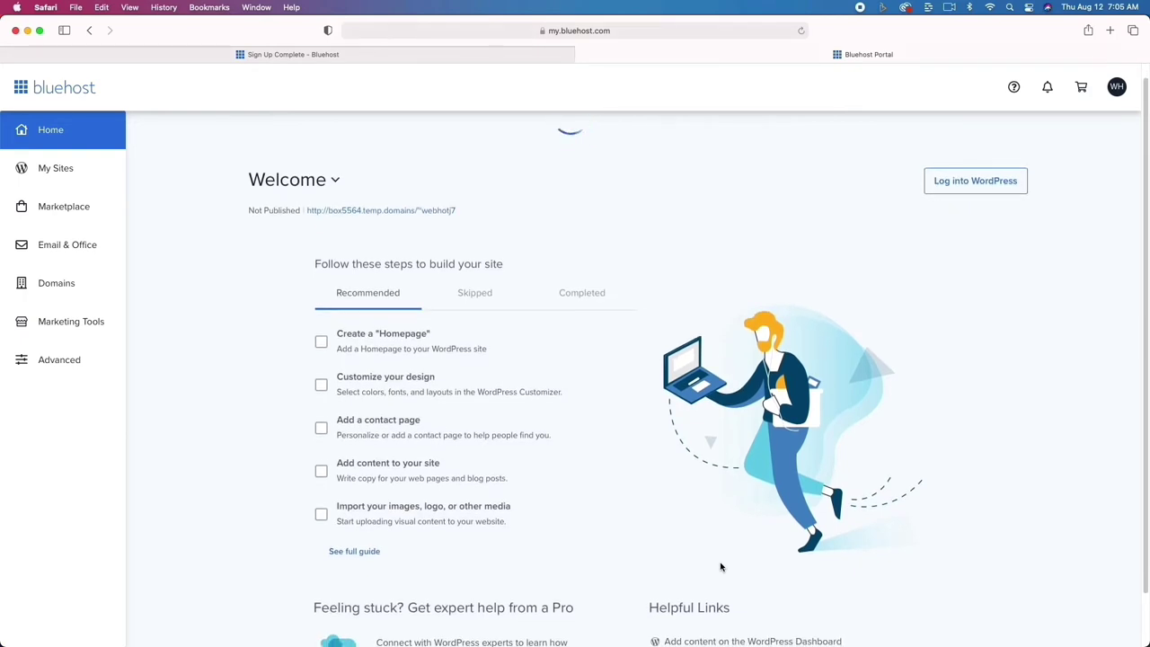
{"action": "scroll", "coordinate": [720, 566], "scroll_direction": "down", "scroll_amount": 2}
{"action": "scroll", "coordinate": [720, 566], "scroll_direction": "up", "scroll_amount": 2}
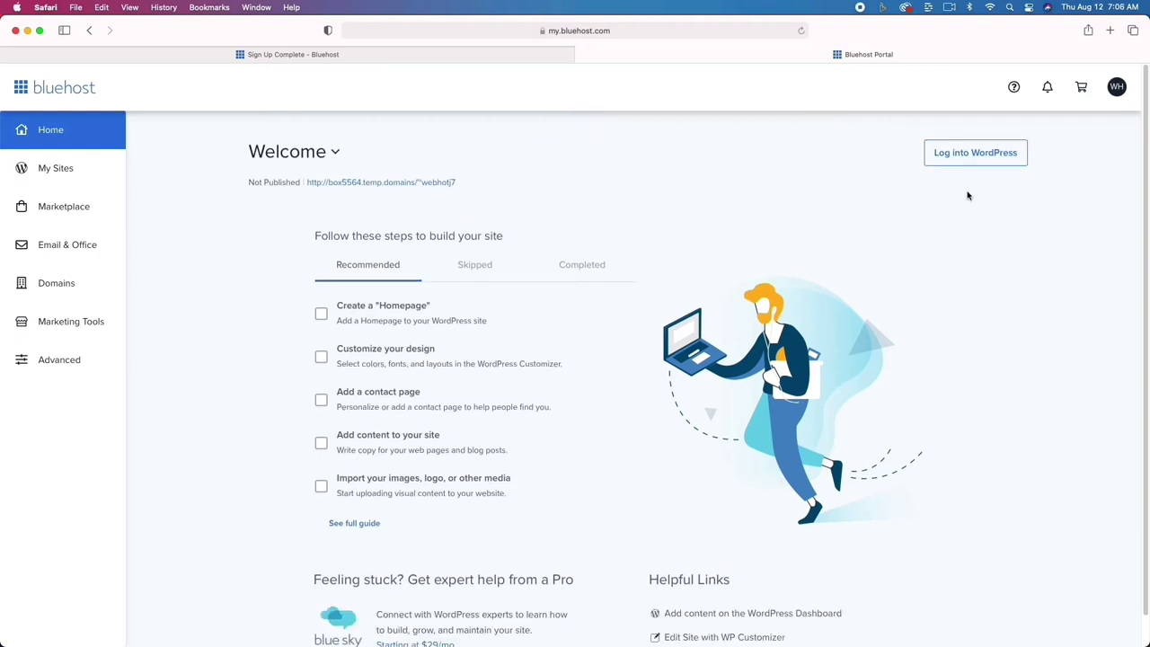
{"action": "left_click", "coordinate": [979, 152]}
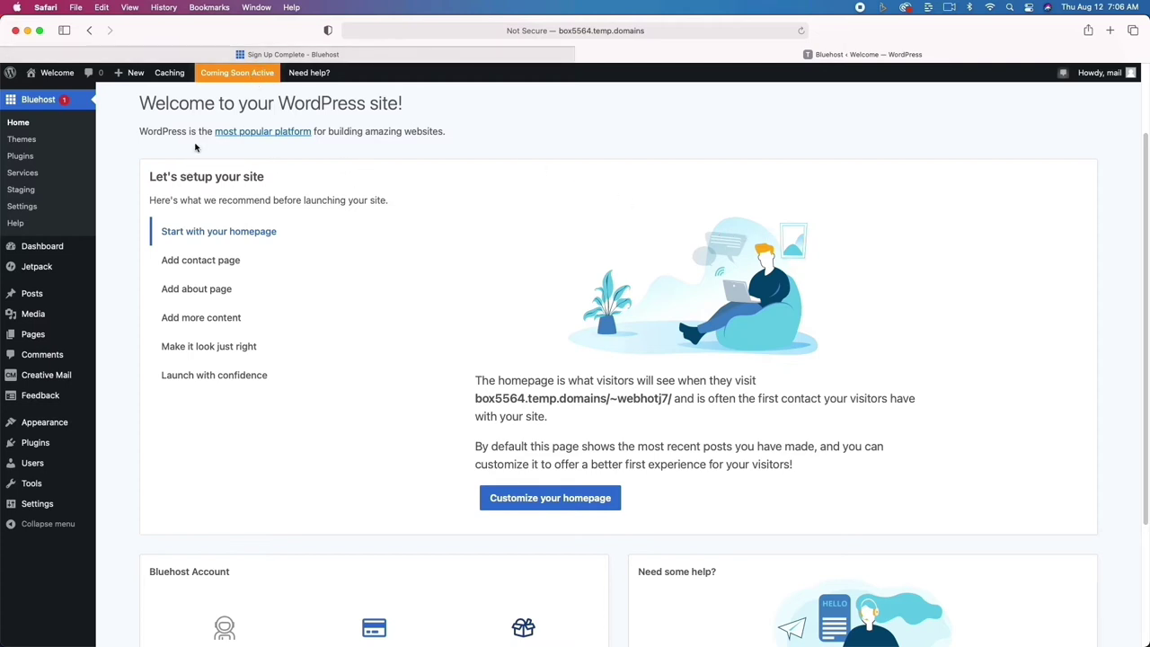
Preview the site's public homepage, return to the WordPress dashboard, and view the Bluehost Staging page
{"action": "left_click", "coordinate": [51, 77]}
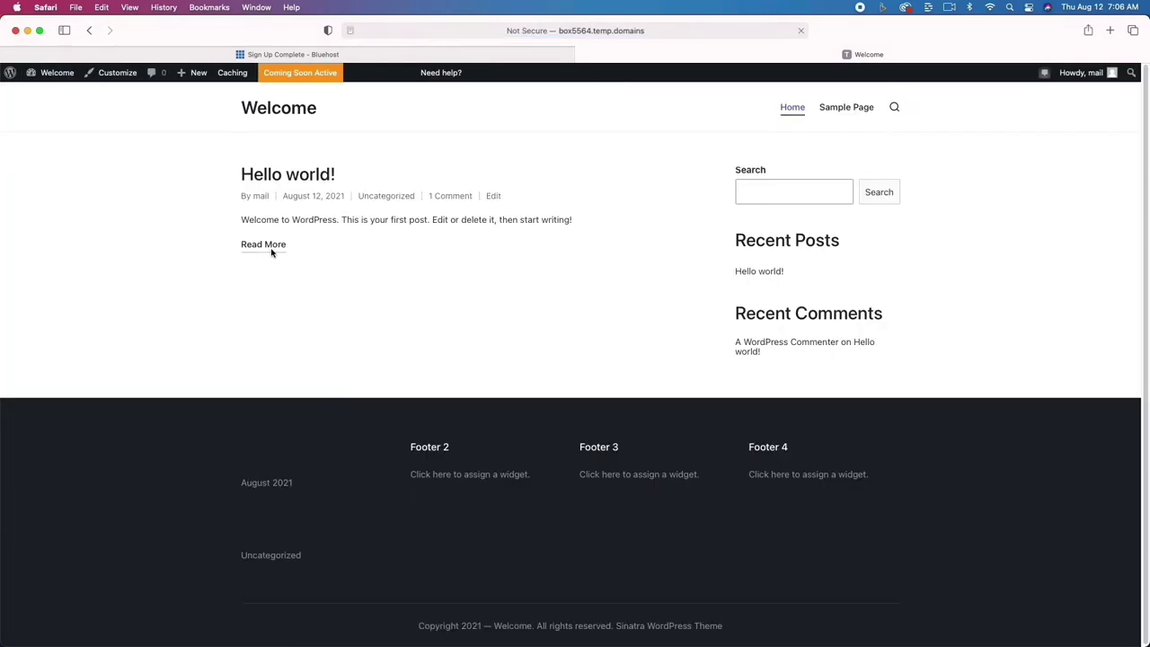
{"action": "left_click", "coordinate": [89, 30]}
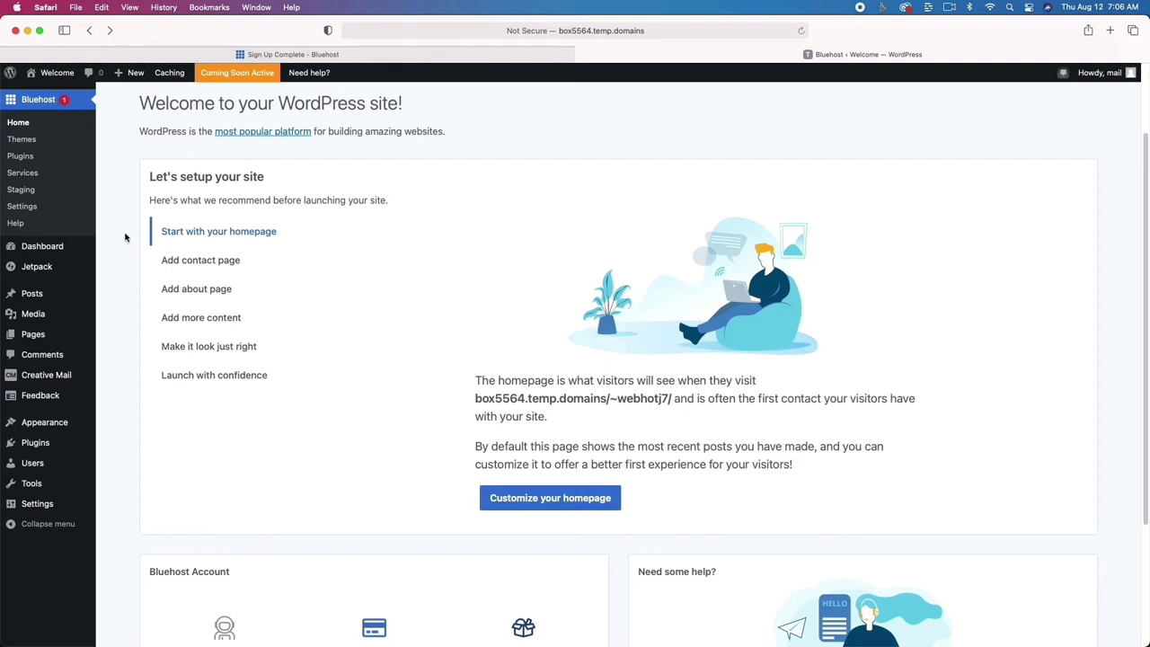
{"action": "left_click", "coordinate": [25, 193]}
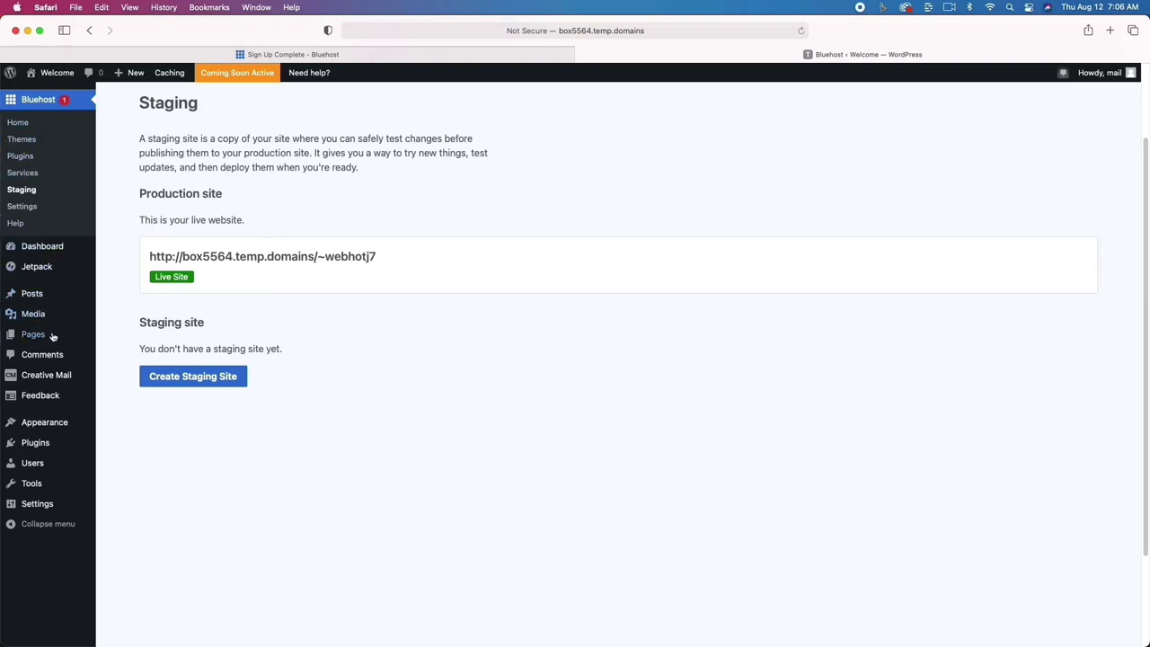
Deactivate the Bluehost and Creative Mail by Constant Contact plugins together with a bulk action
{"action": "left_click", "coordinate": [34, 443]}
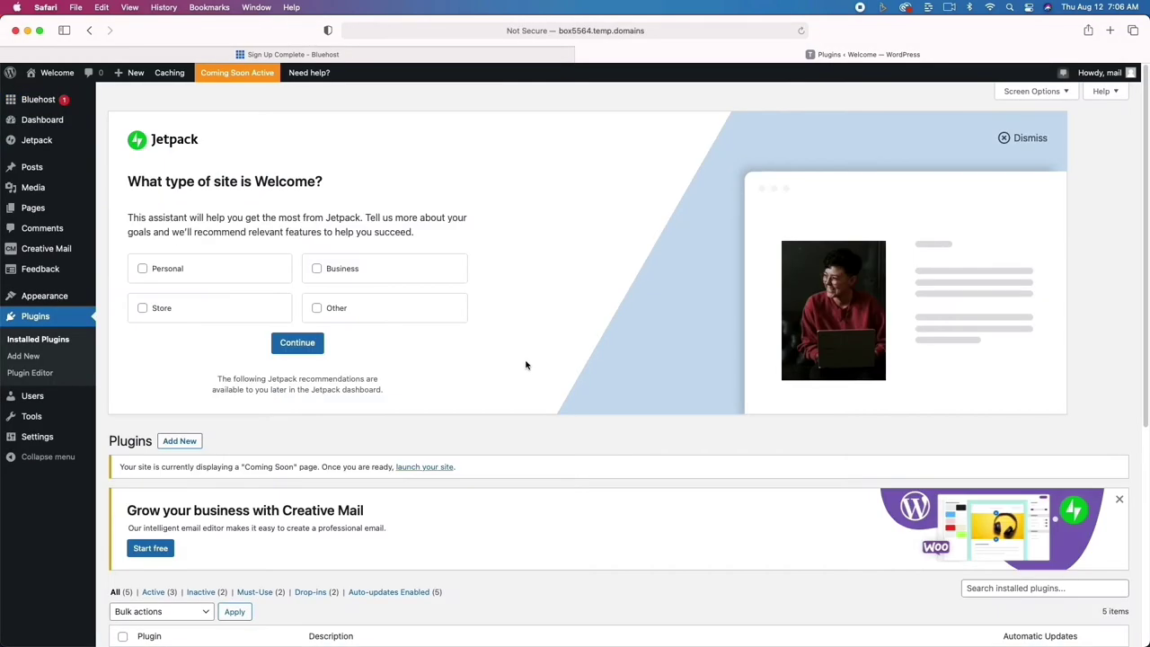
{"action": "scroll", "coordinate": [460, 416], "scroll_direction": "down", "scroll_amount": 8}
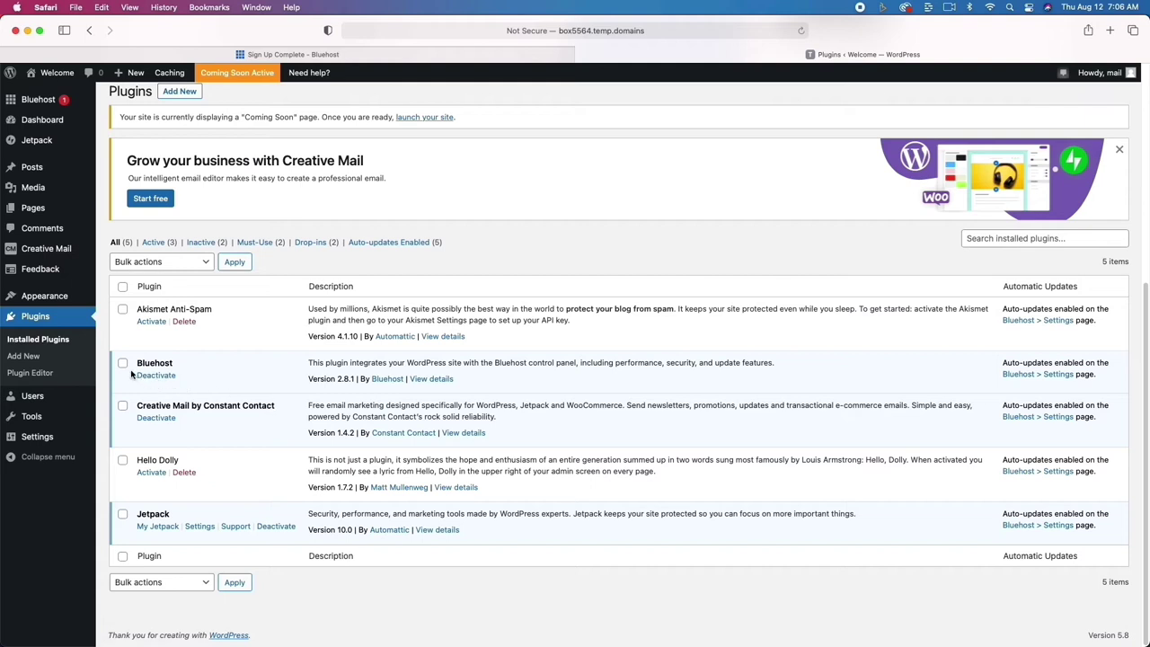
{"action": "left_click", "coordinate": [122, 364]}
{"action": "left_click", "coordinate": [123, 407]}
{"action": "left_click", "coordinate": [187, 260]}
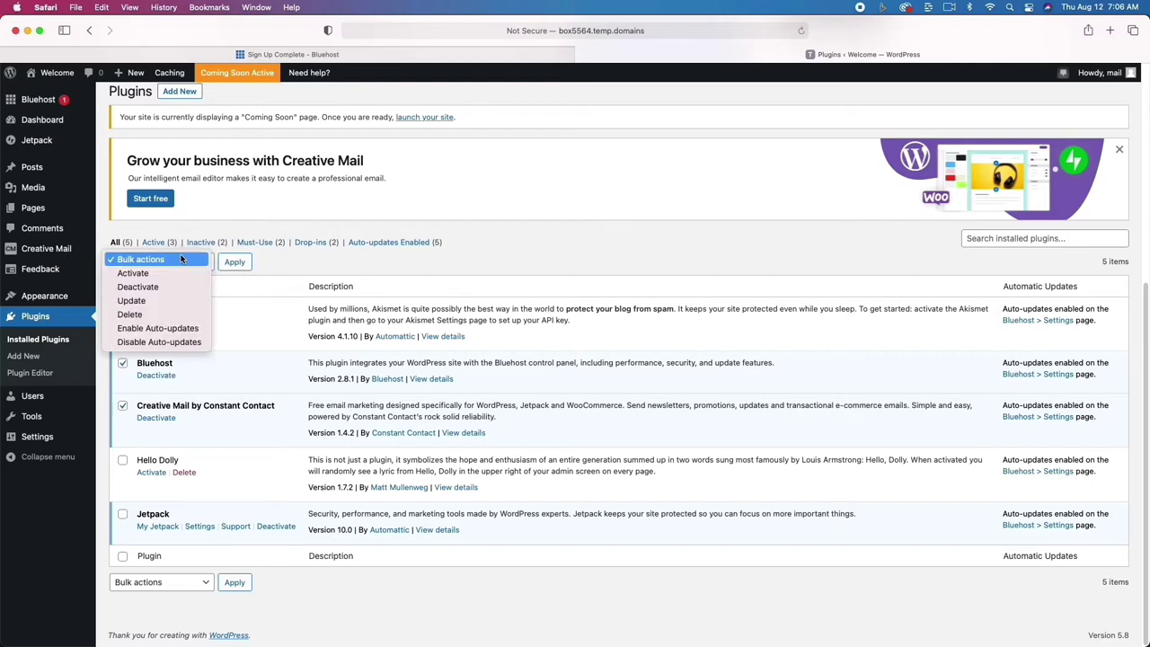
{"action": "left_click", "coordinate": [177, 287]}
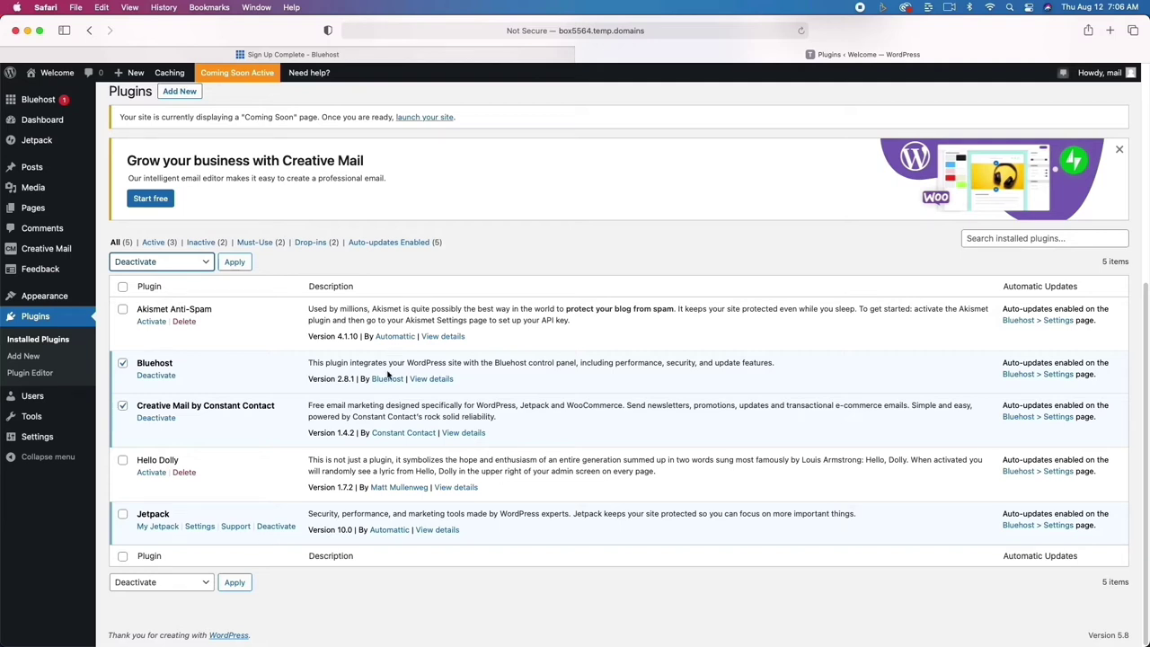
{"action": "left_click", "coordinate": [234, 263]}
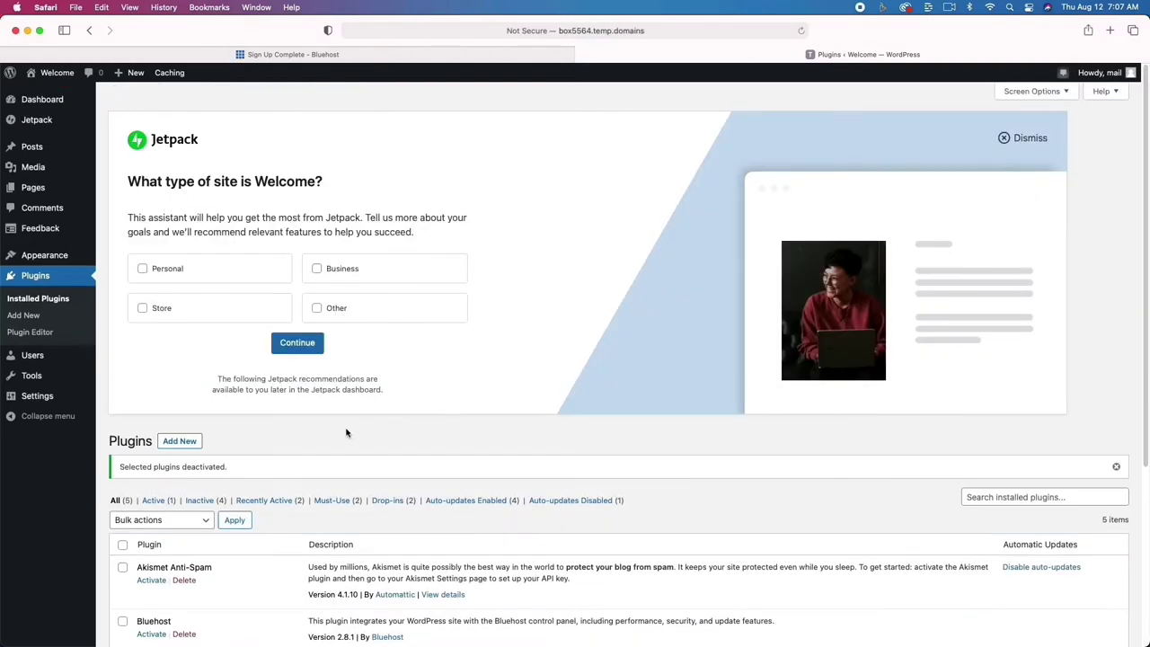
Delete the Akismet Anti-Spam, Bluehost, Creative Mail by Constant Contact and Hello Dolly plugins, confirming each deletion
{"action": "scroll", "coordinate": [316, 441], "scroll_direction": "down", "scroll_amount": 5}
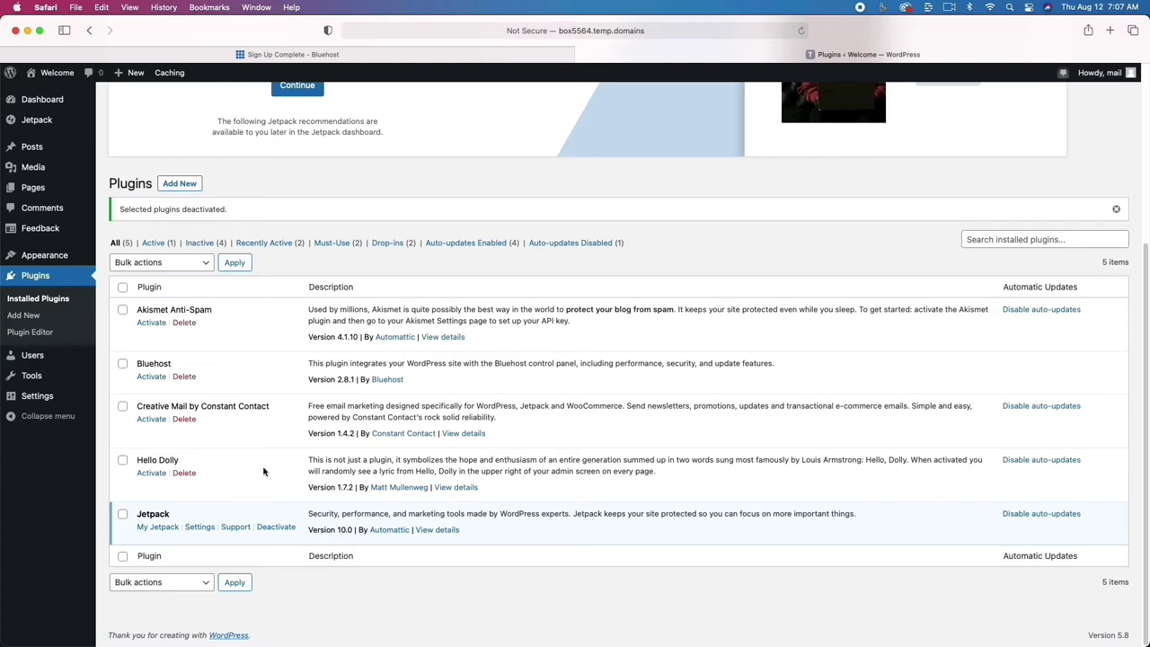
{"action": "left_click", "coordinate": [183, 324]}
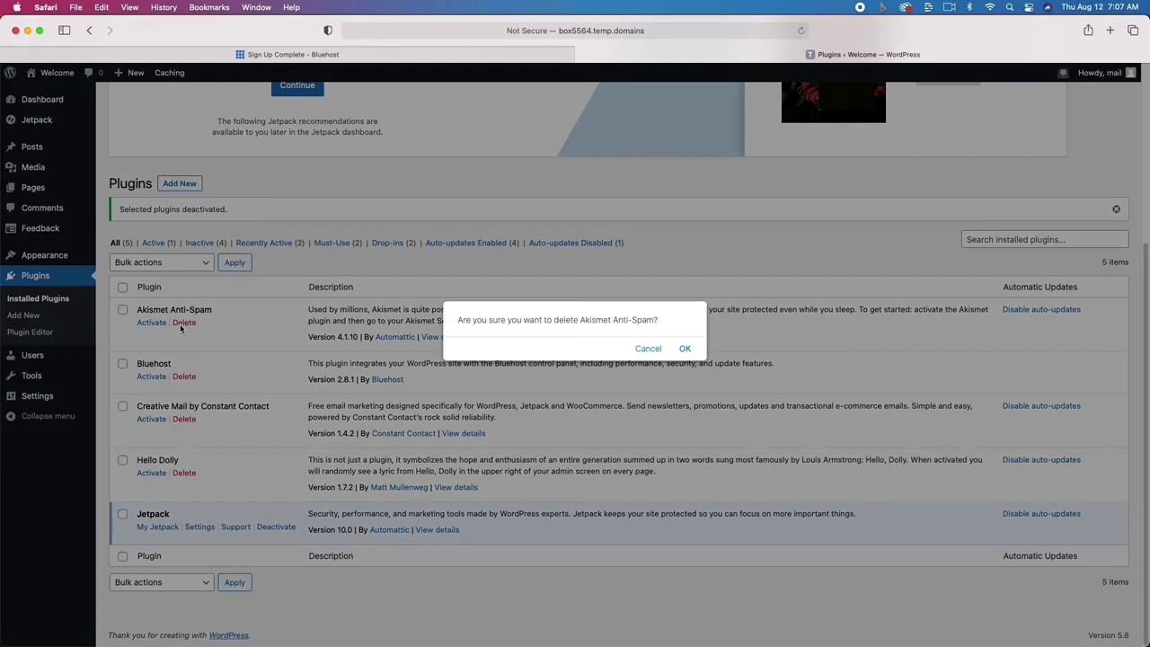
{"action": "left_click", "coordinate": [685, 349]}
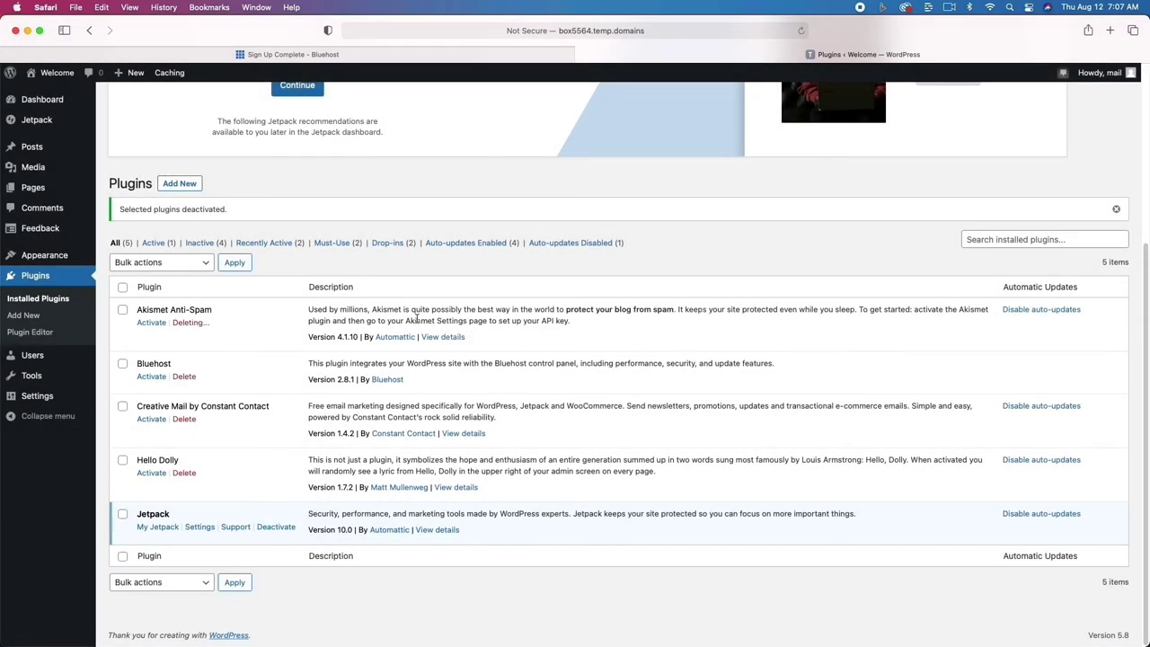
{"action": "left_click", "coordinate": [186, 377]}
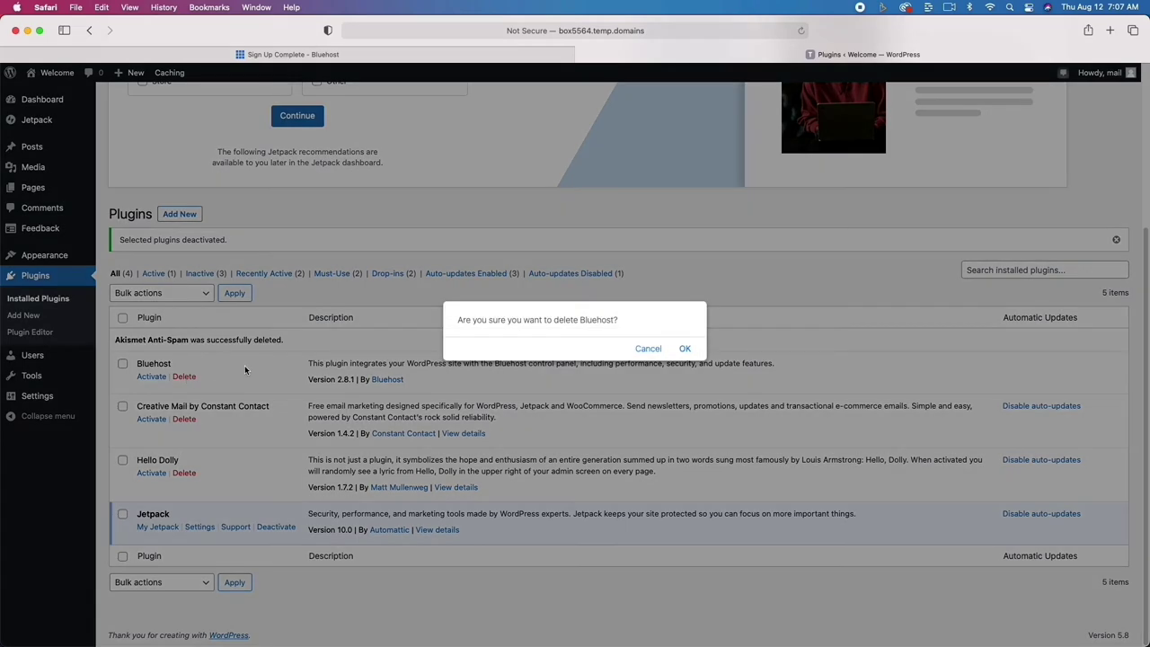
{"action": "left_click", "coordinate": [684, 349]}
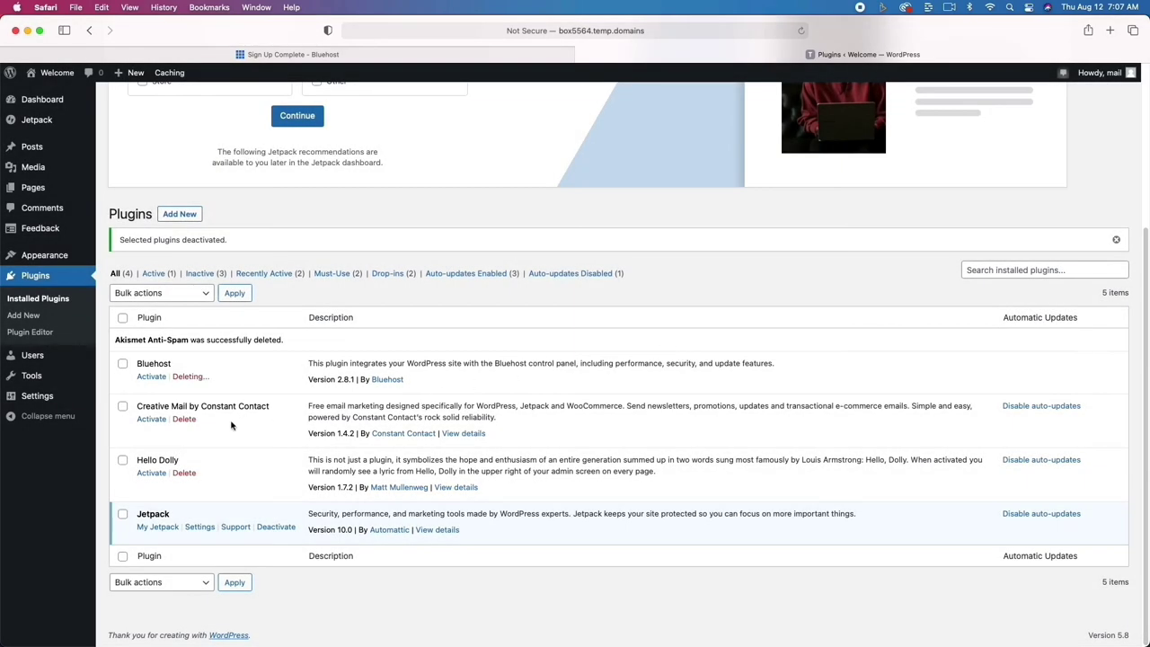
{"action": "left_click", "coordinate": [185, 420]}
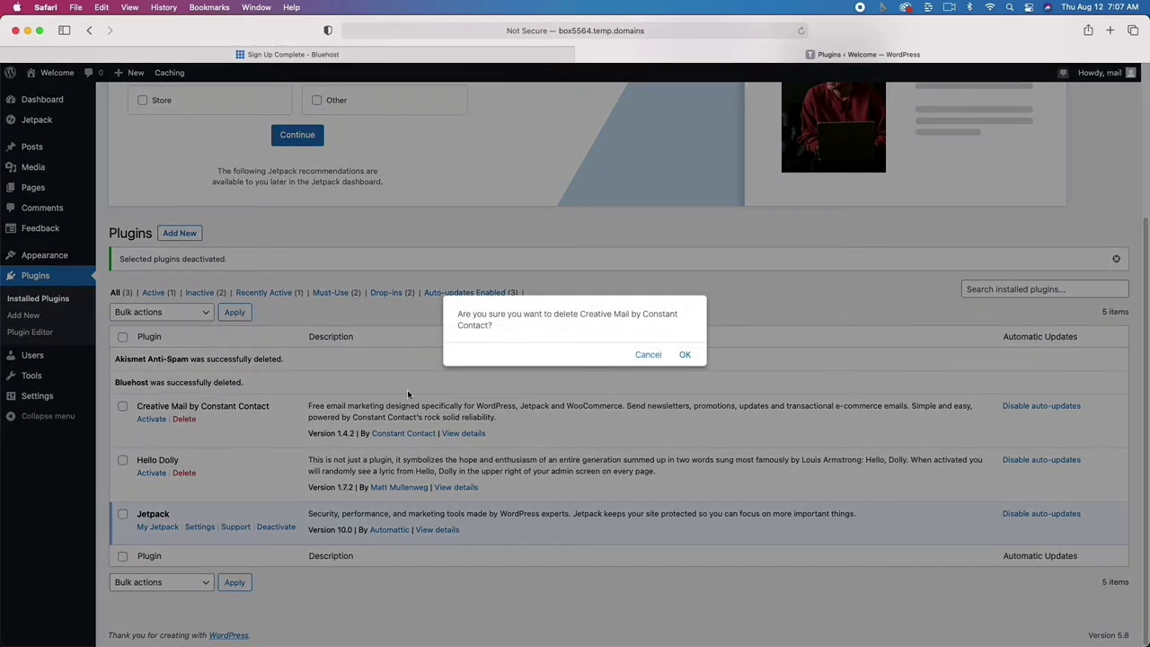
{"action": "left_click", "coordinate": [688, 355]}
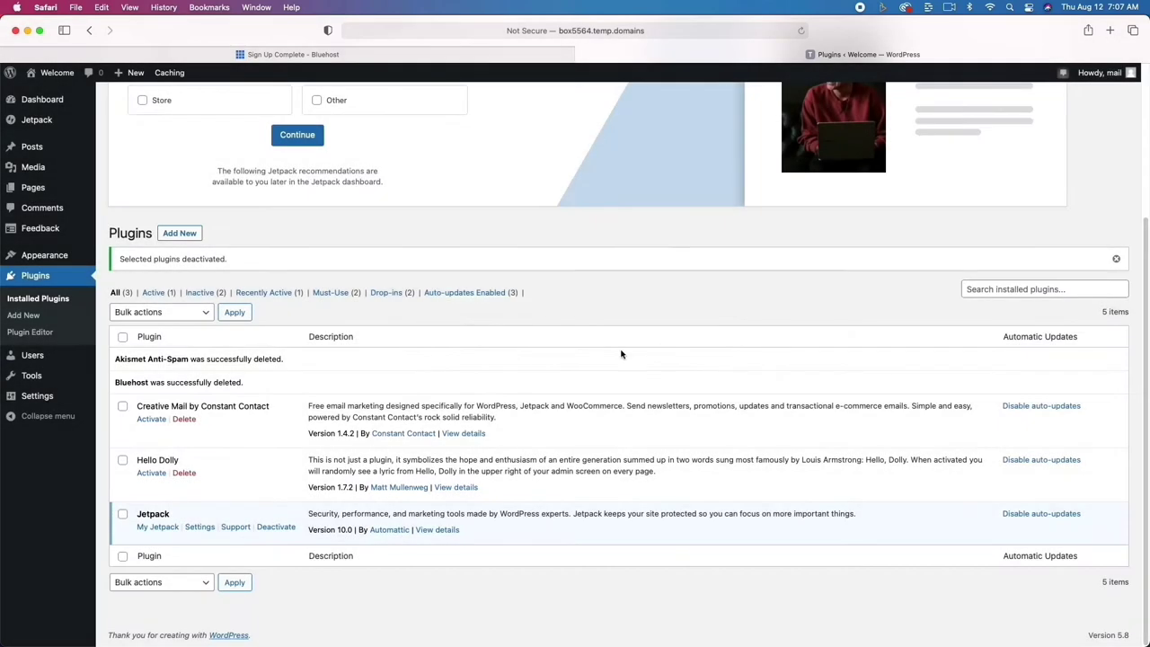
{"action": "left_click", "coordinate": [185, 473]}
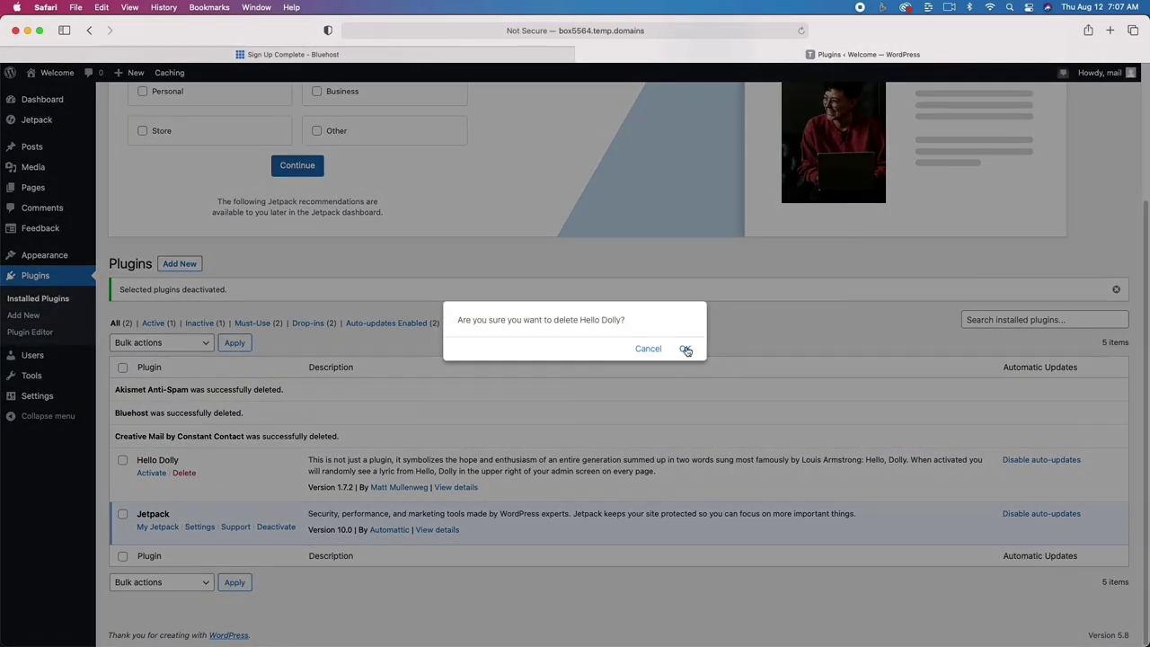
{"action": "left_click", "coordinate": [685, 350]}
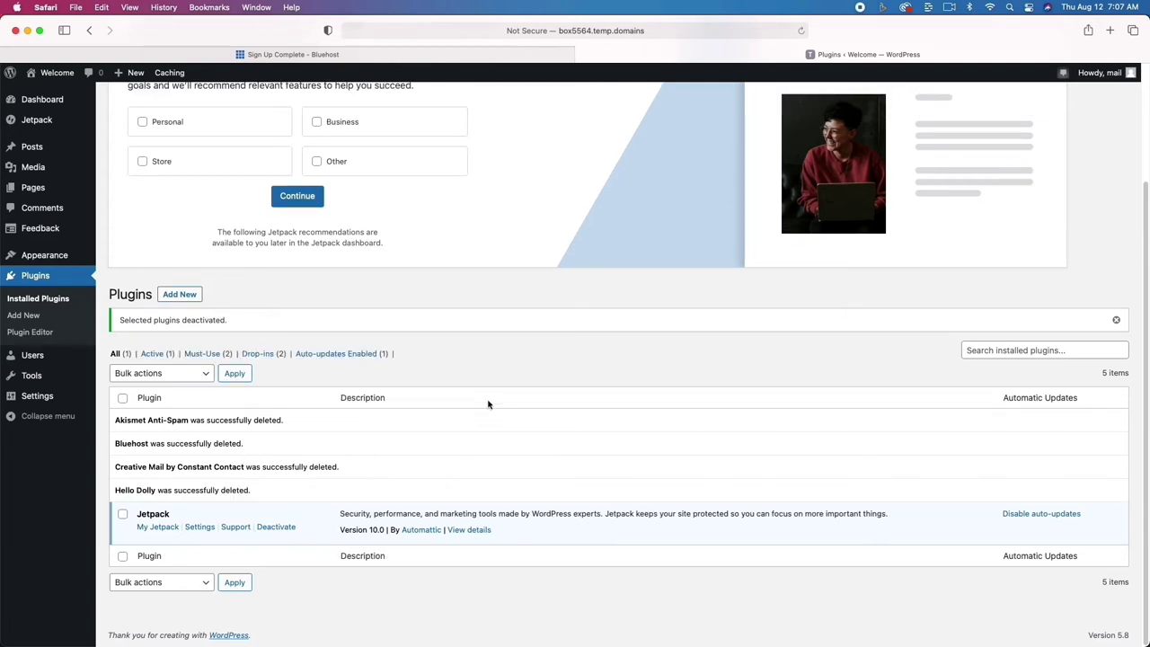
Review the General Settings of the WordPress site, including the available timezone choices and the date and time formats
{"action": "mouse_move", "coordinate": [48, 399]}
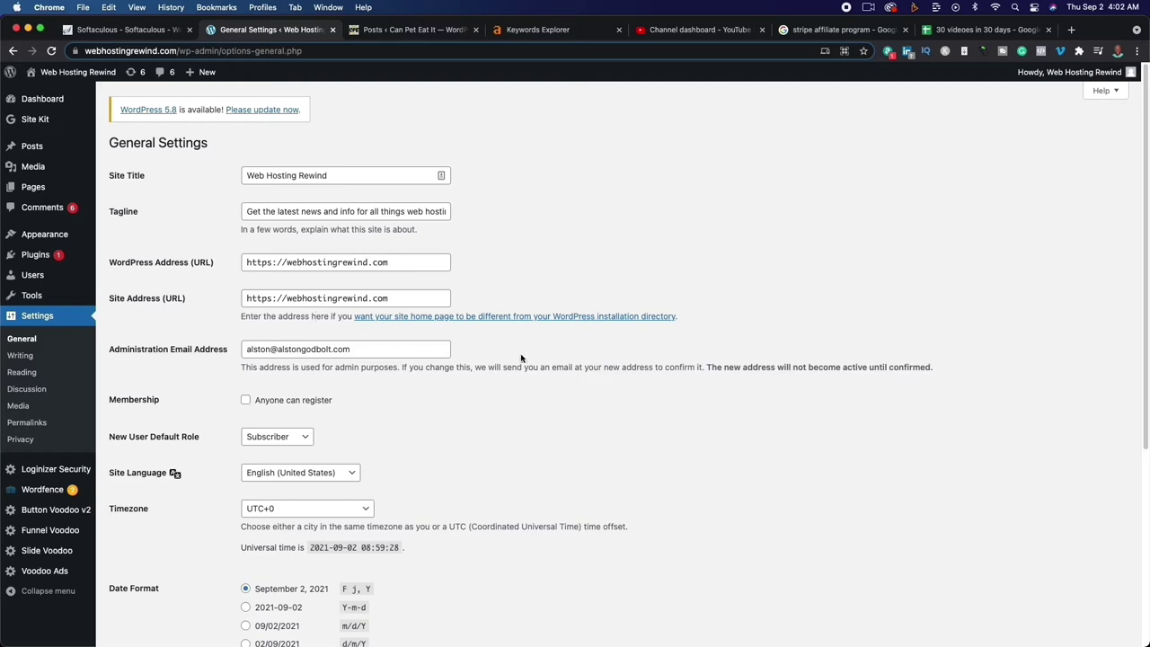
{"action": "scroll", "coordinate": [591, 390], "scroll_direction": "down", "scroll_amount": 3}
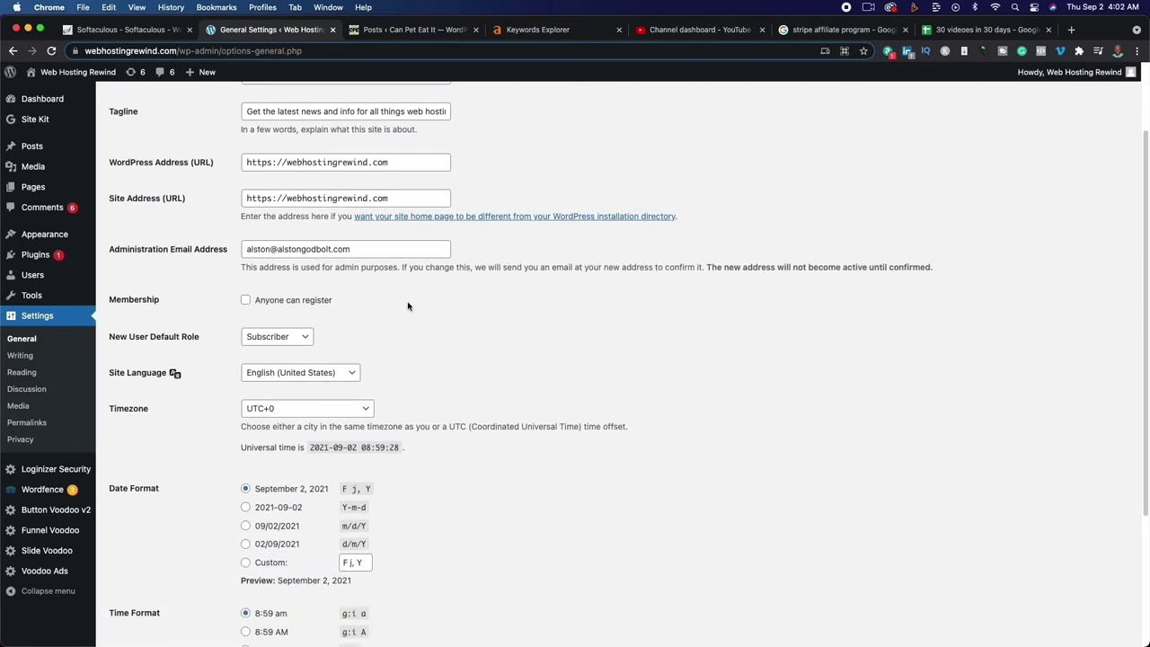
{"action": "scroll", "coordinate": [516, 323], "scroll_direction": "down", "scroll_amount": 2}
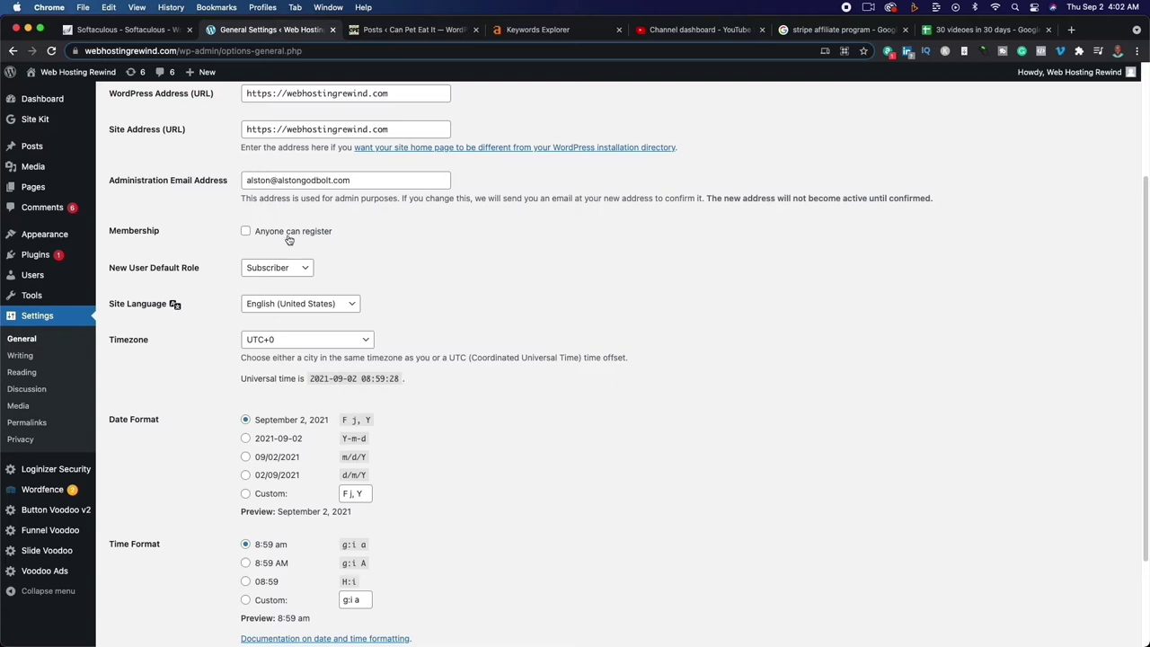
{"action": "scroll", "coordinate": [452, 306], "scroll_direction": "down", "scroll_amount": 1}
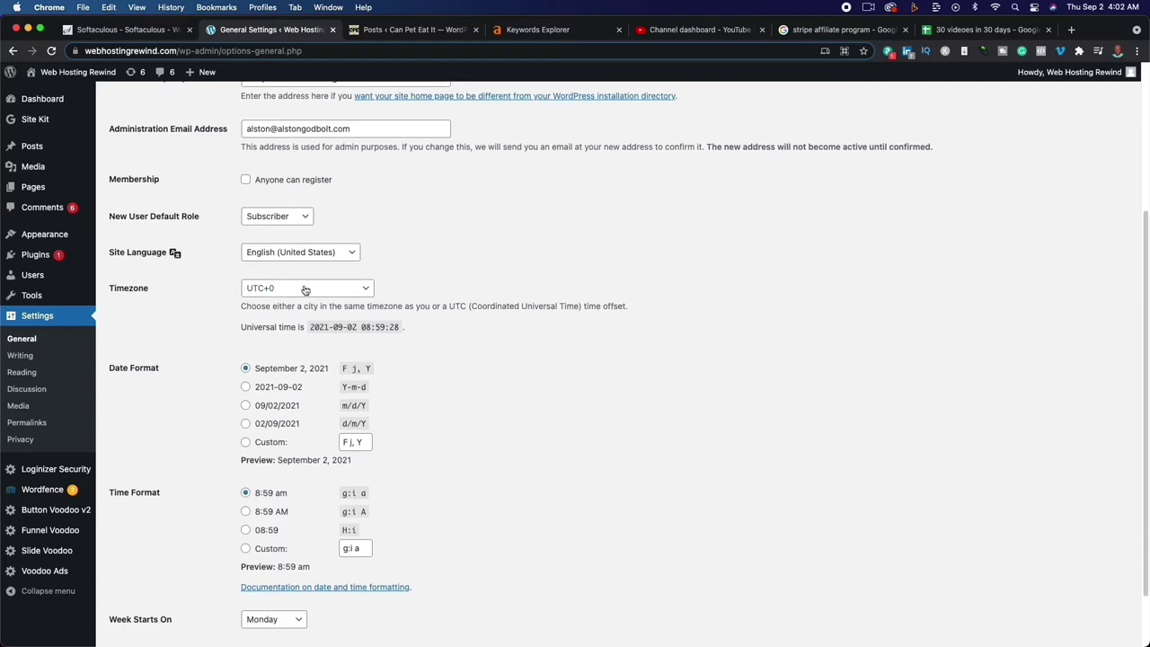
{"action": "left_click", "coordinate": [305, 288]}
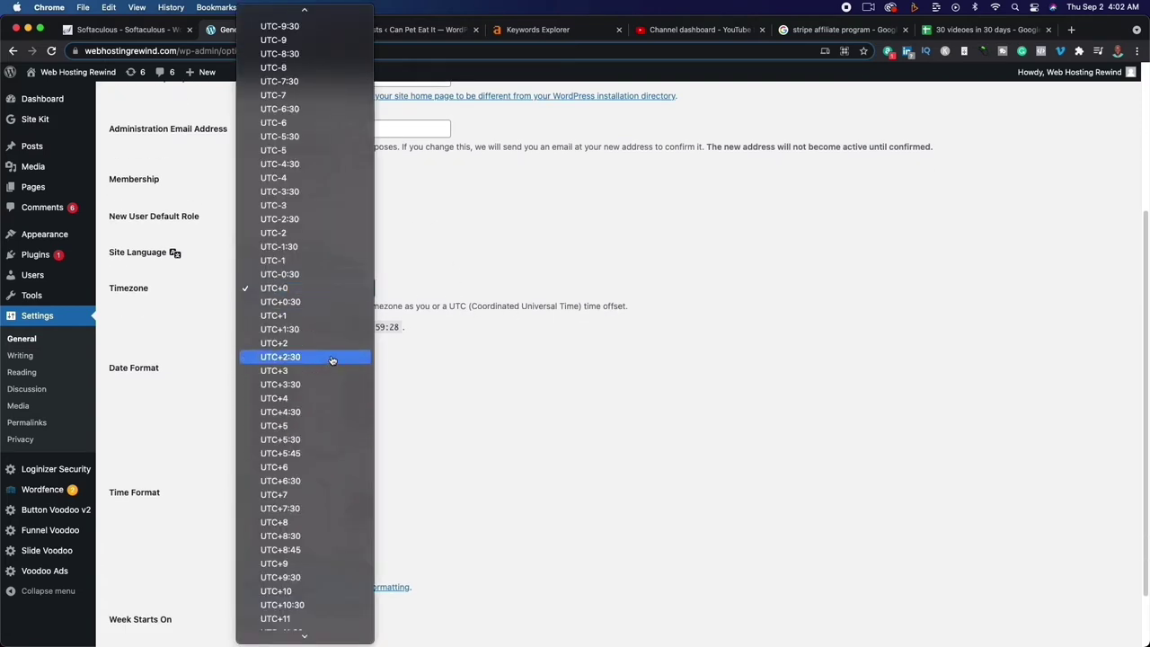
{"action": "scroll", "coordinate": [336, 371], "scroll_direction": "up", "scroll_amount": 20}
{"action": "scroll", "coordinate": [338, 368], "scroll_direction": "down", "scroll_amount": 1}
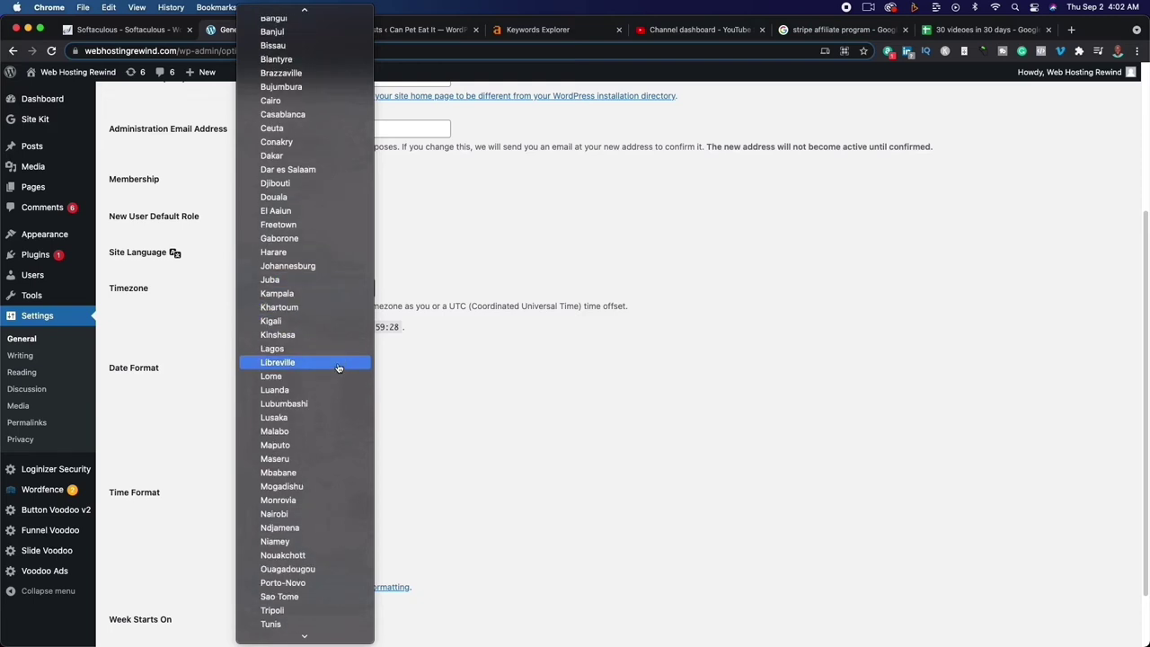
{"action": "left_click", "coordinate": [578, 405]}
{"action": "scroll", "coordinate": [546, 417], "scroll_direction": "down", "scroll_amount": 1}
{"action": "scroll", "coordinate": [546, 418], "scroll_direction": "down", "scroll_amount": 2}
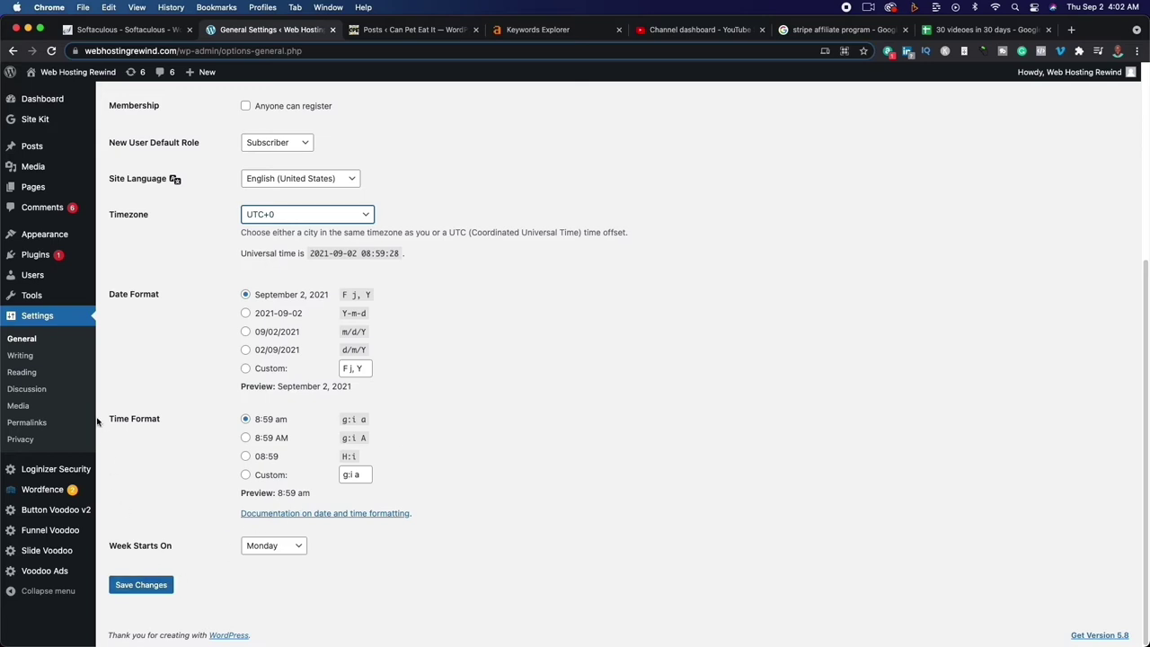
Review the Writing Settings and the search engine visibility option in the Reading Settings
{"action": "left_click", "coordinate": [30, 357]}
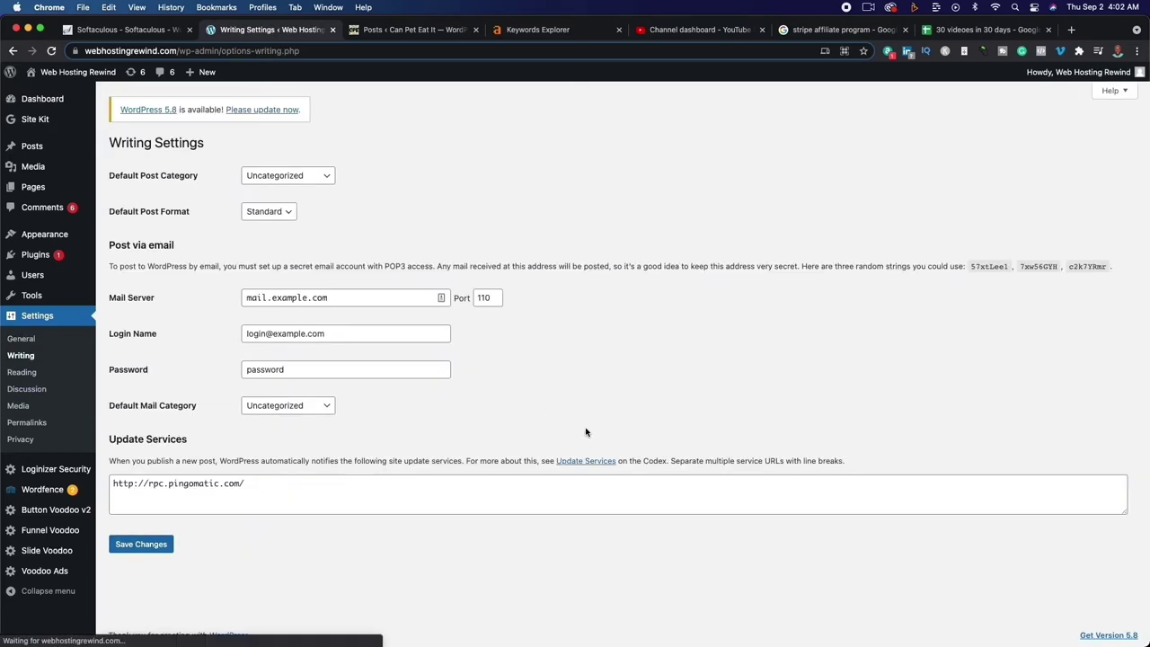
{"action": "left_click", "coordinate": [21, 372]}
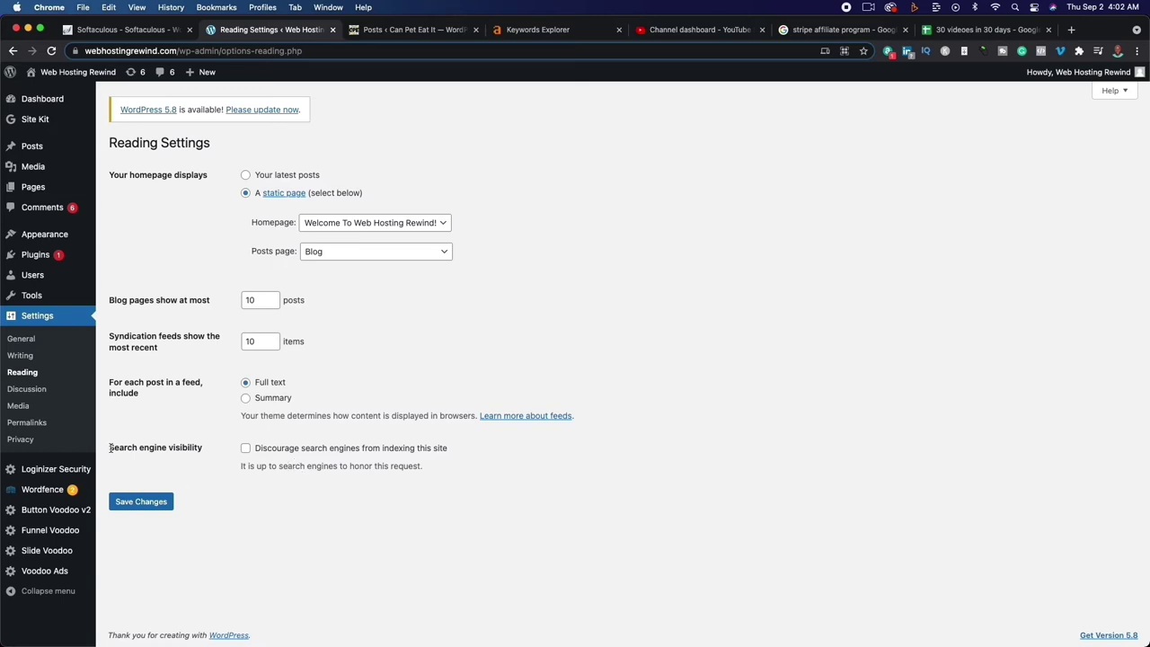
{"action": "left_click_drag", "start_coordinate": [109, 448], "coordinate": [232, 463]}
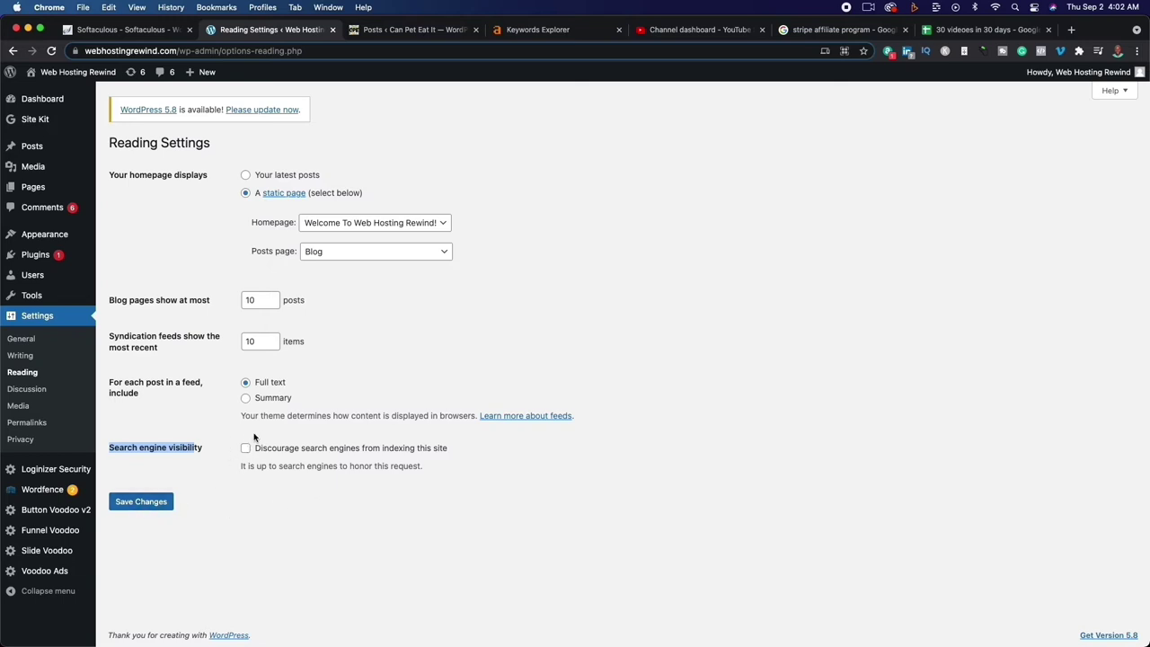
Review the Discussion and Media settings and open the Permalink Settings to examine the URL structure options
{"action": "left_click", "coordinate": [16, 389]}
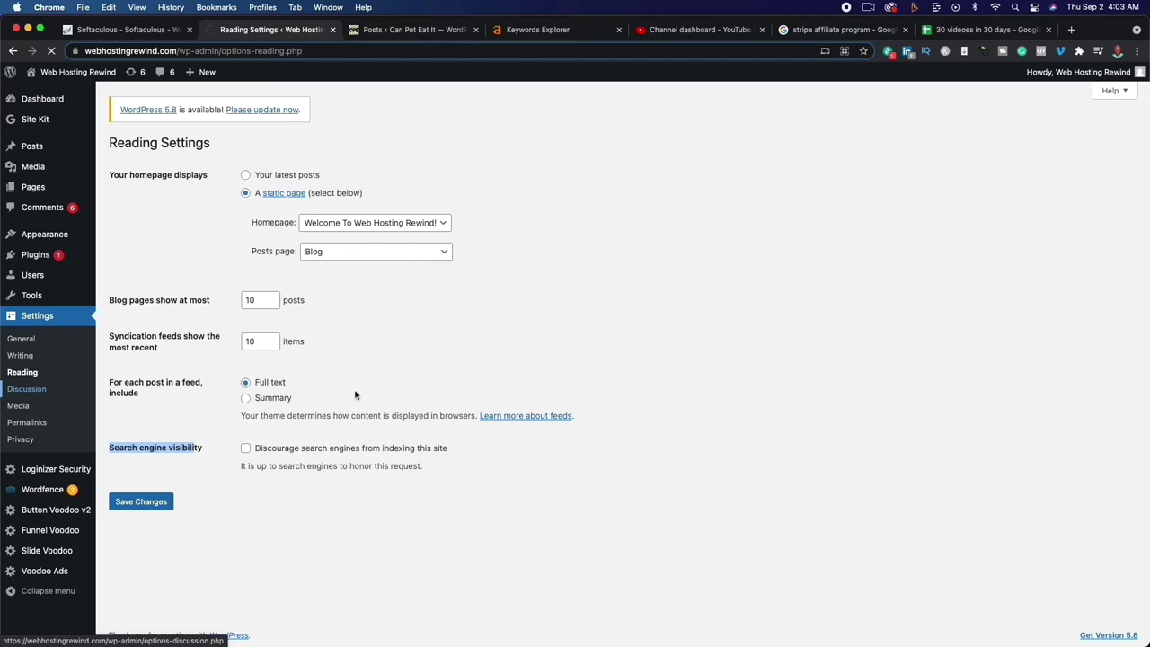
{"action": "scroll", "coordinate": [440, 432], "scroll_direction": "down", "scroll_amount": 2}
{"action": "scroll", "coordinate": [444, 480], "scroll_direction": "up", "scroll_amount": 3}
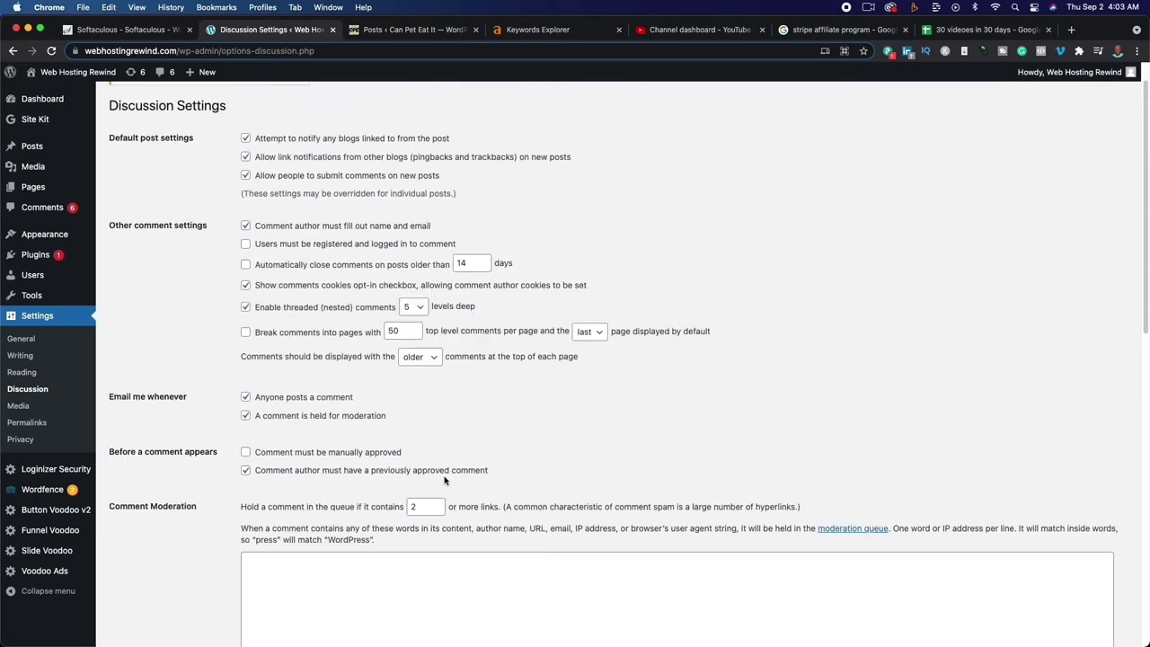
{"action": "left_click", "coordinate": [24, 405]}
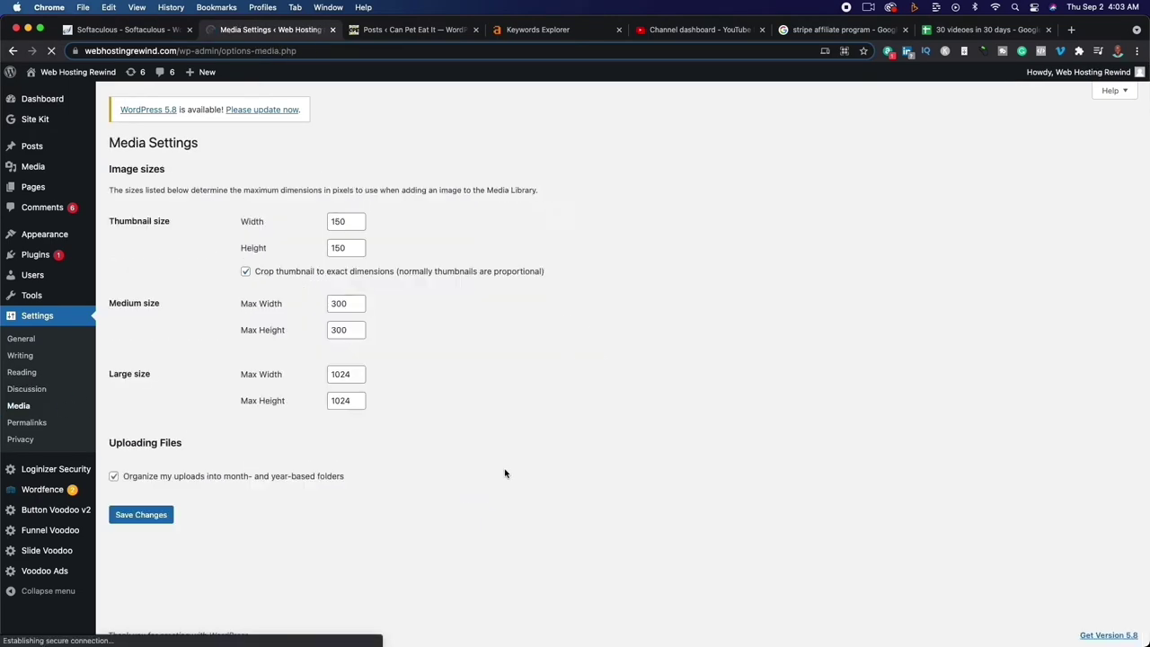
{"action": "left_click", "coordinate": [27, 422]}
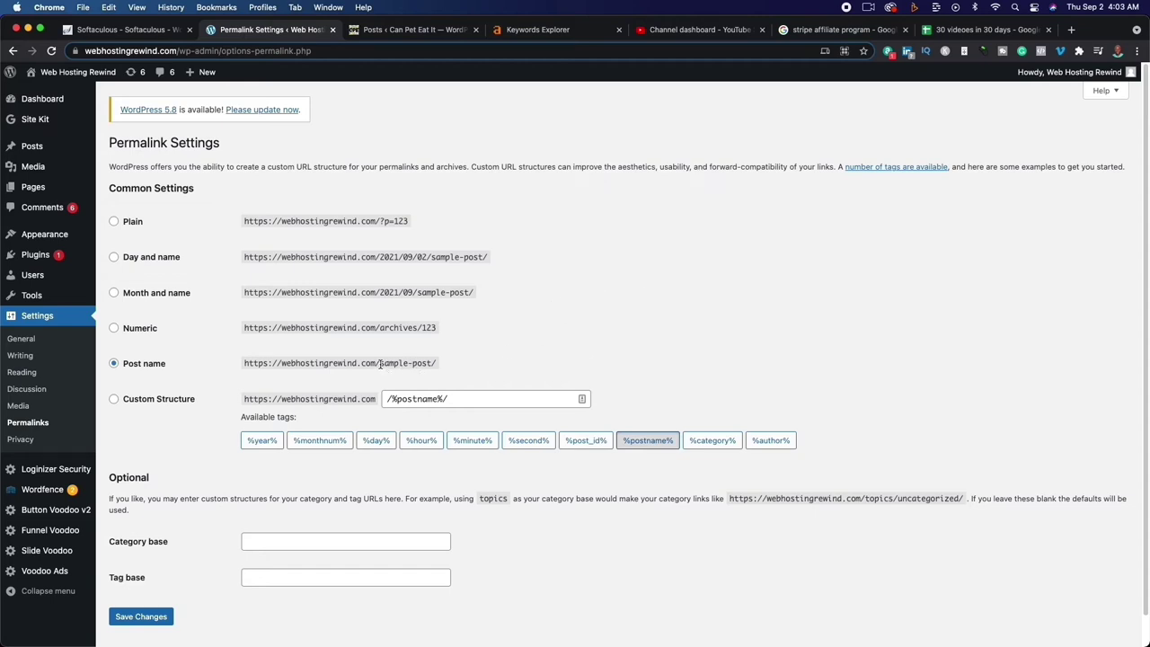
Examine the Post name permalink structure, highlighting the sample-post part of its example URL
{"action": "left_click_drag", "start_coordinate": [379, 363], "coordinate": [440, 365]}
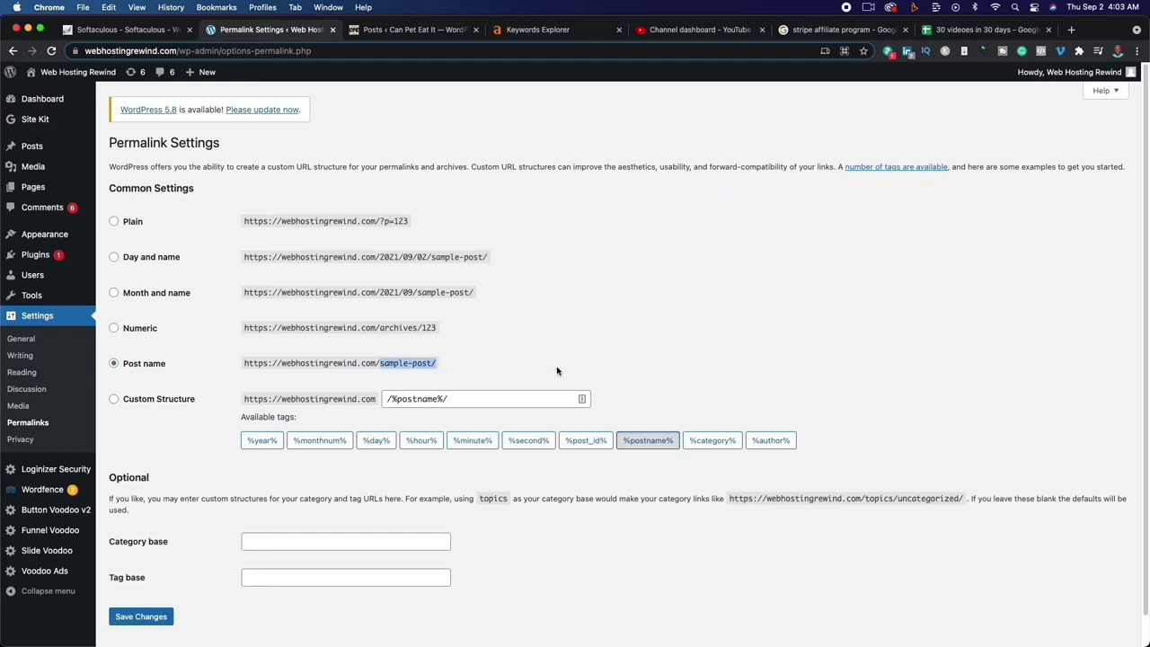
{"action": "left_click", "coordinate": [644, 320]}
{"action": "scroll", "coordinate": [620, 413], "scroll_direction": "down", "scroll_amount": 1}
{"action": "scroll", "coordinate": [654, 383], "scroll_direction": "up", "scroll_amount": 1}
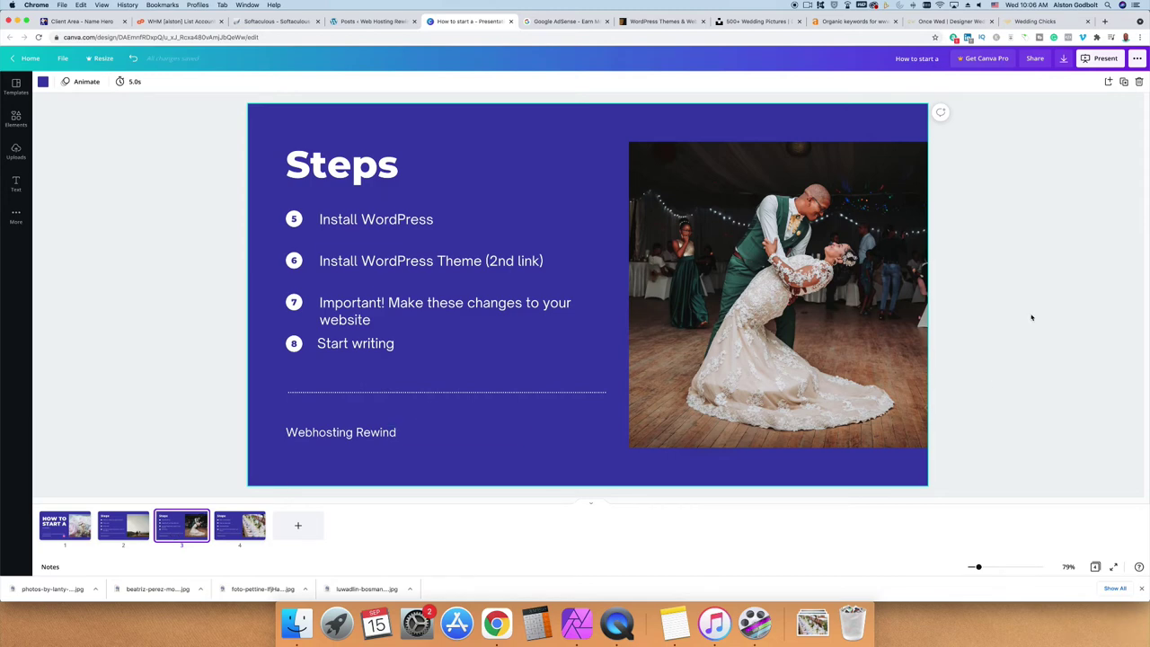
Review the Wedding Chicks homepage layout and the DIY Weddings categories on the Once Wed site as example wedding blogs
{"action": "left_click", "coordinate": [1033, 21]}
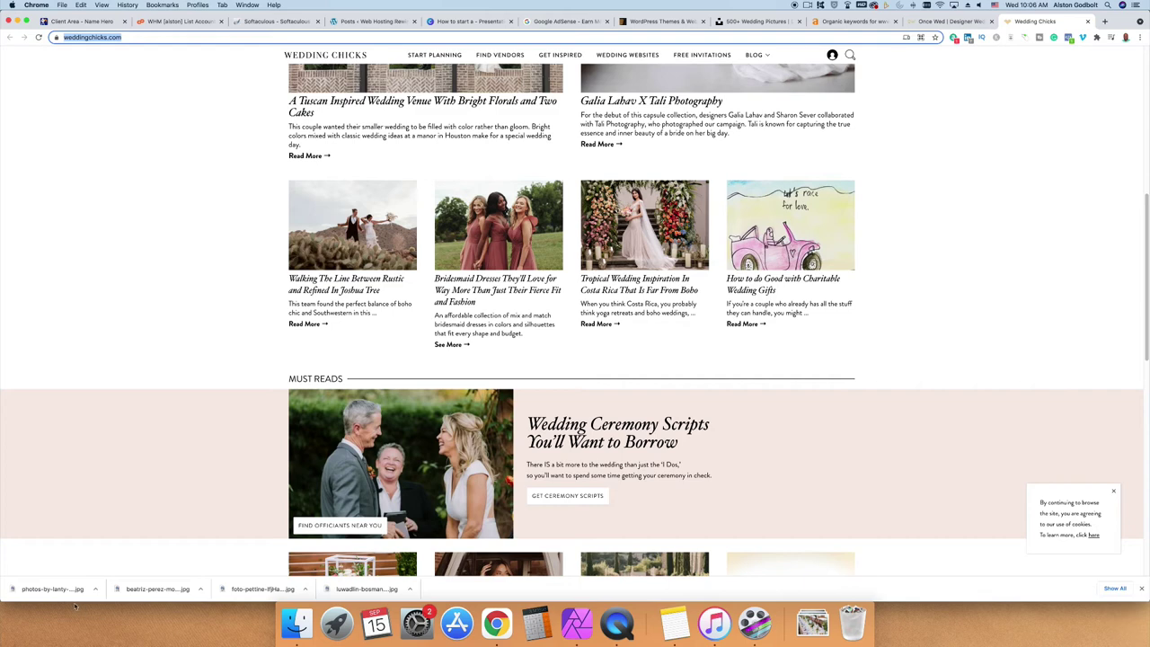
{"action": "scroll", "coordinate": [175, 473], "scroll_direction": "down", "scroll_amount": 2}
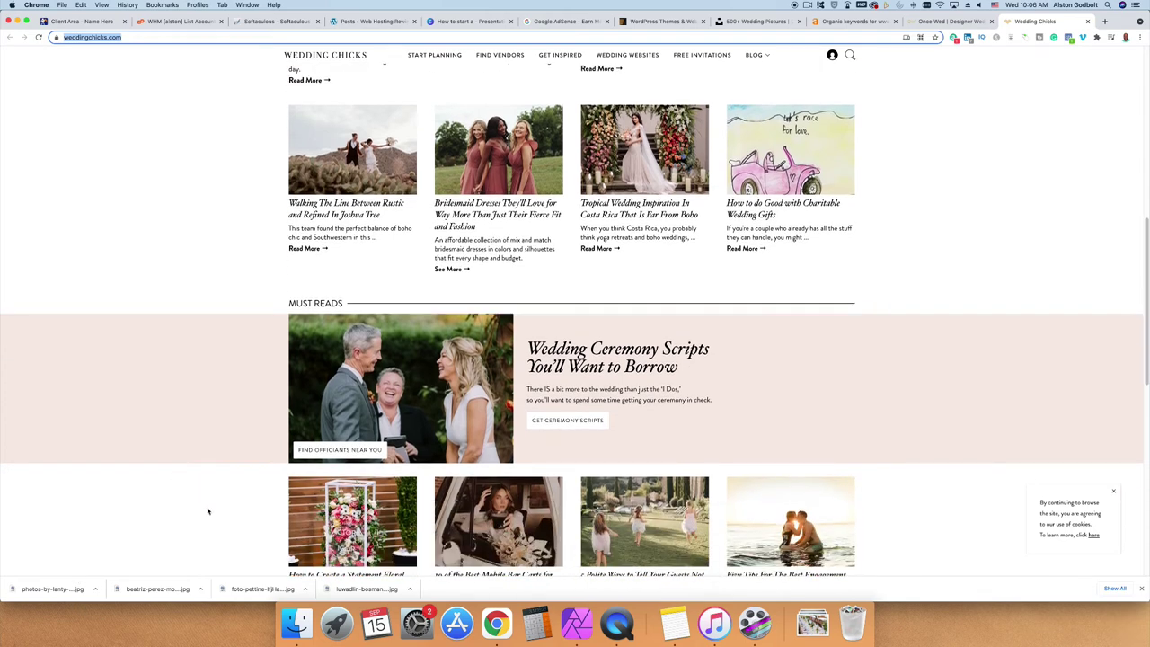
{"action": "scroll", "coordinate": [190, 486], "scroll_direction": "down", "scroll_amount": 8}
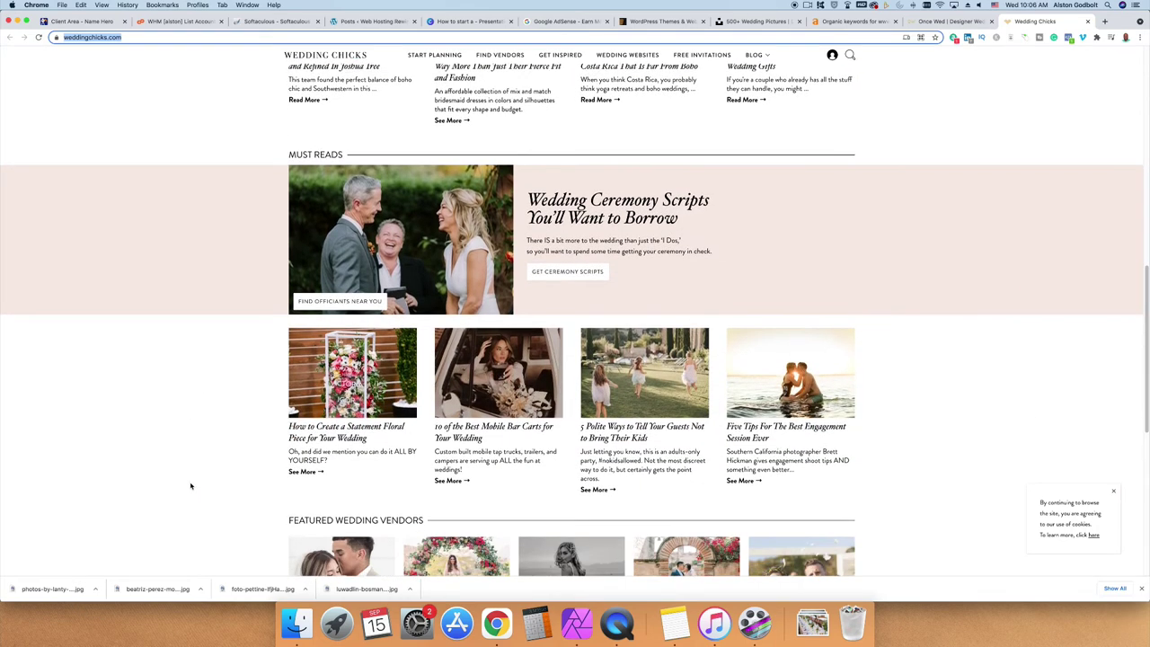
{"action": "scroll", "coordinate": [190, 486], "scroll_direction": "up", "scroll_amount": 10}
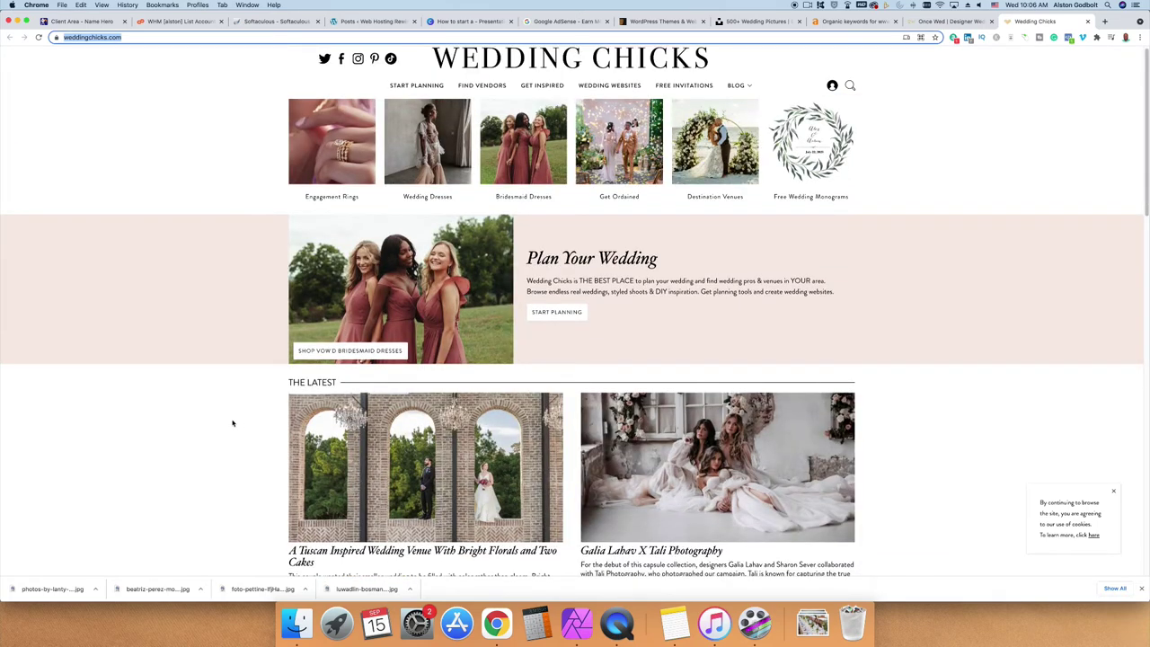
{"action": "scroll", "coordinate": [232, 422], "scroll_direction": "down", "scroll_amount": 4}
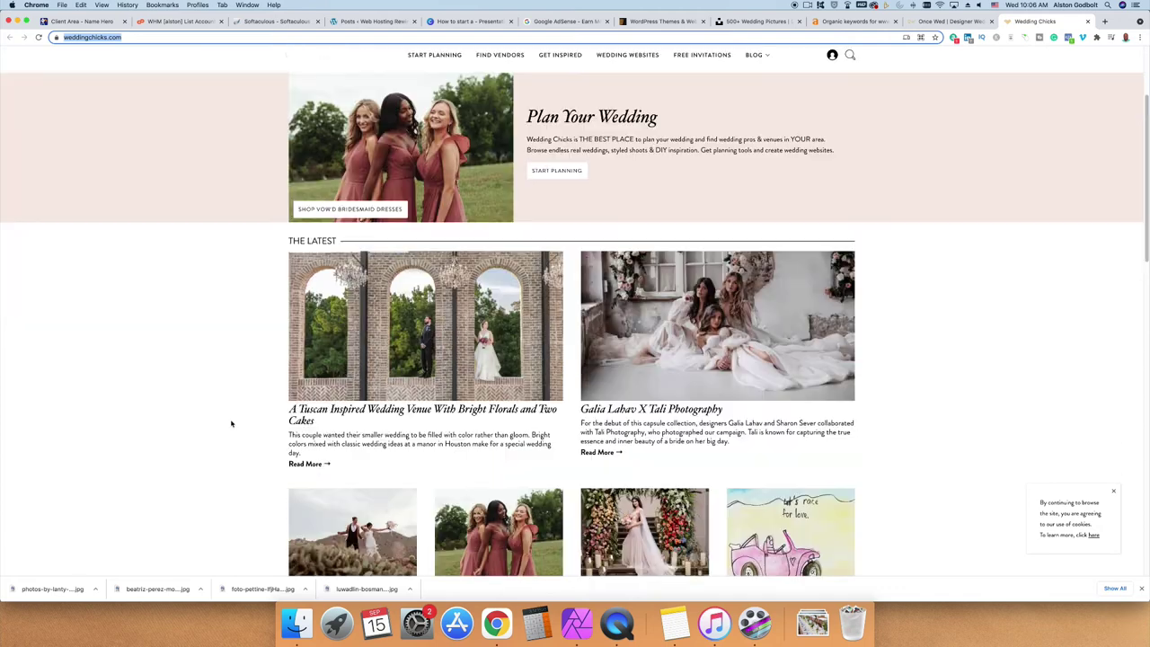
{"action": "left_click", "coordinate": [952, 21]}
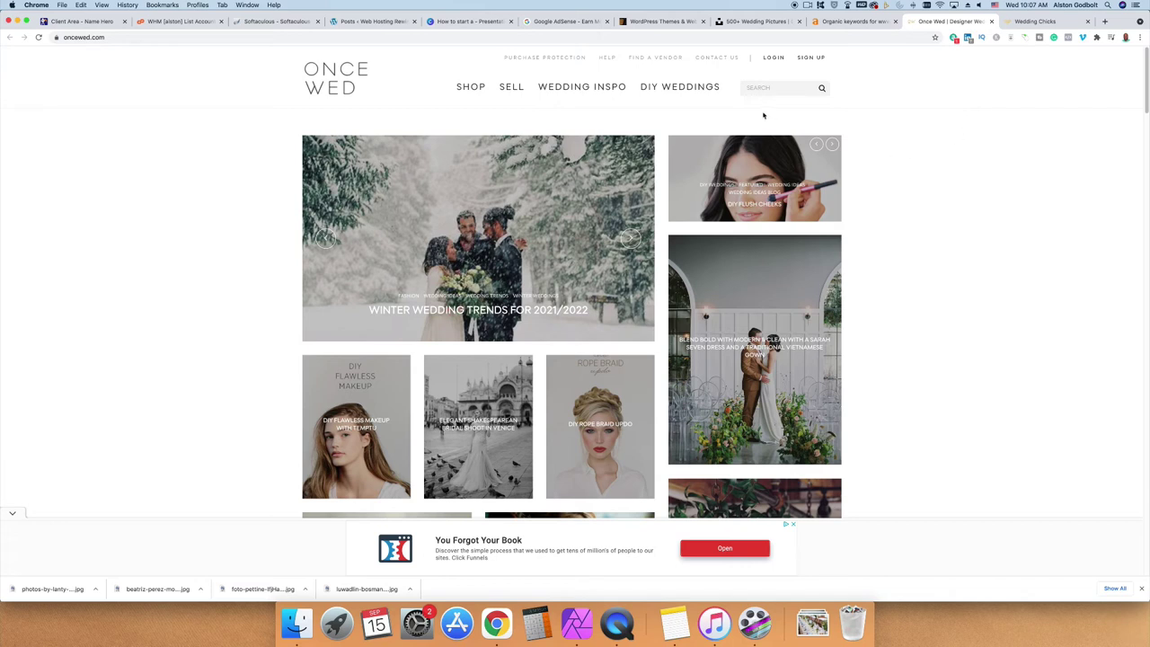
{"action": "mouse_move", "coordinate": [679, 100]}
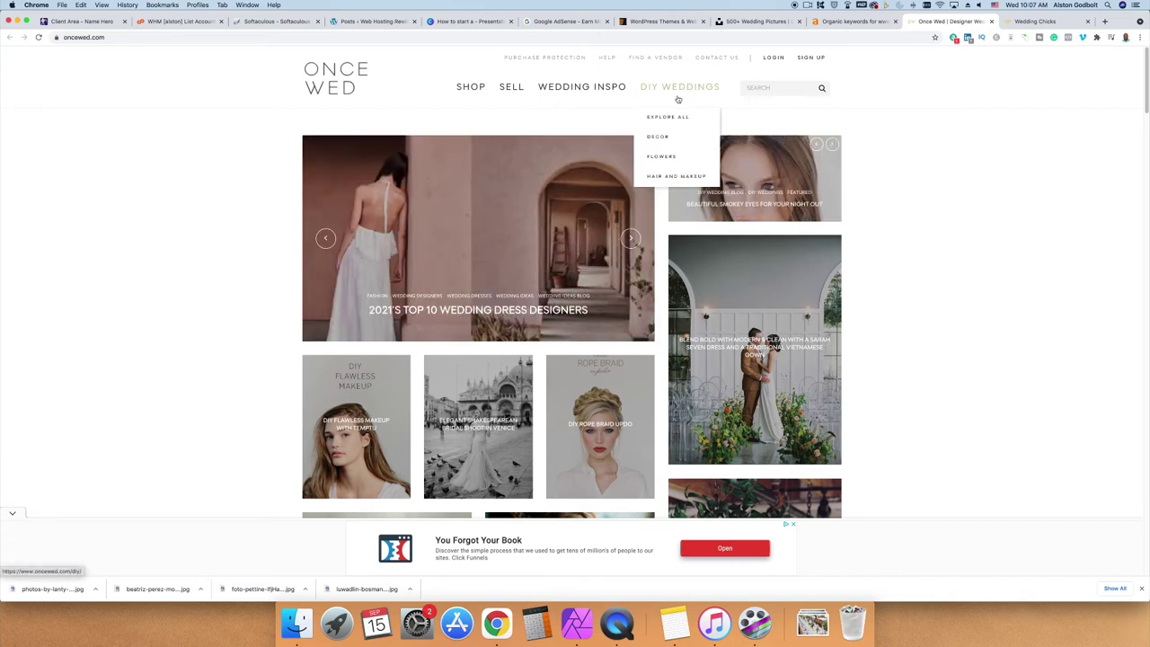
Search ThemeForest for "wedding" within the WordPress category and browse the listed themes
{"action": "left_click", "coordinate": [665, 22]}
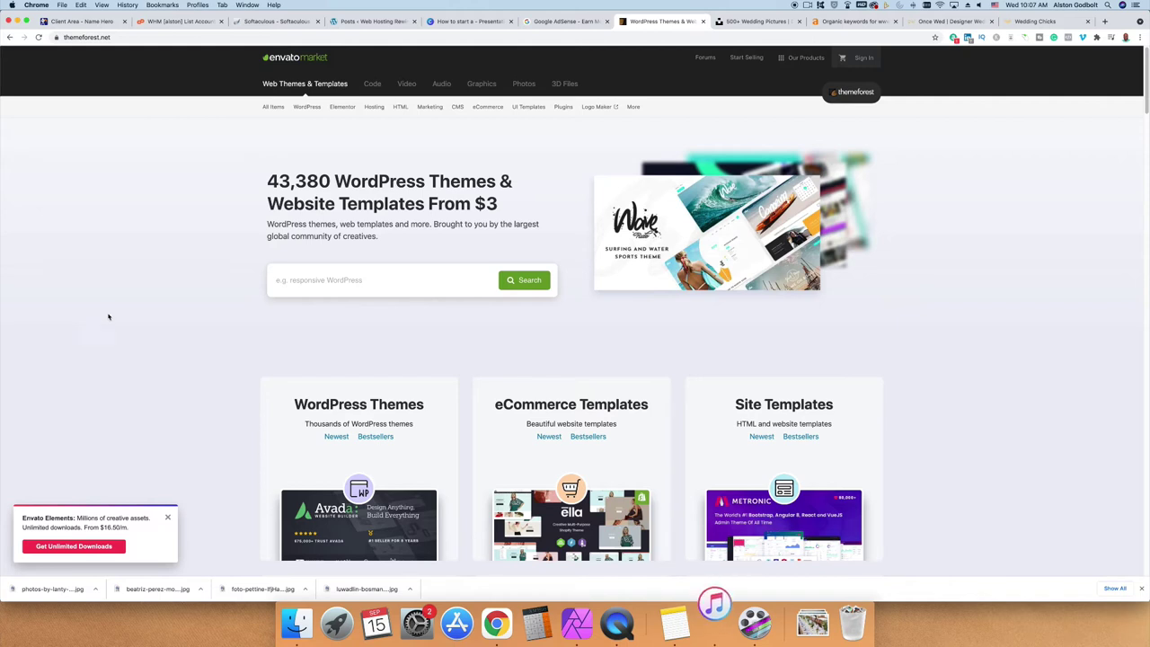
{"action": "left_click", "coordinate": [342, 288]}
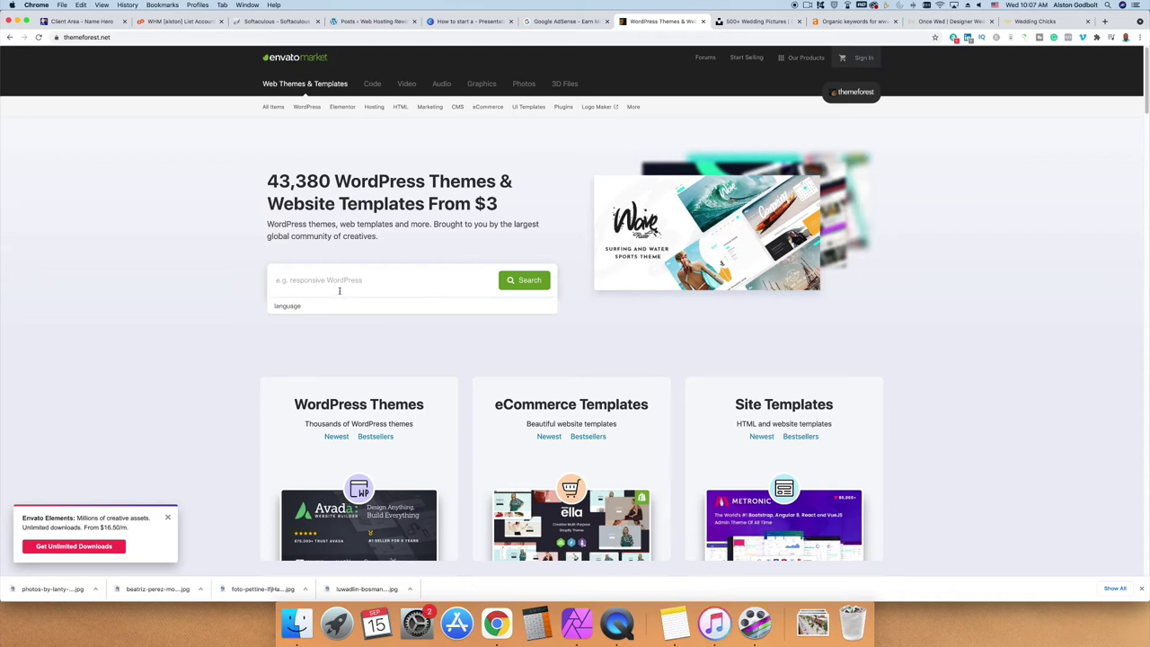
{"action": "type", "text": "wedding"}
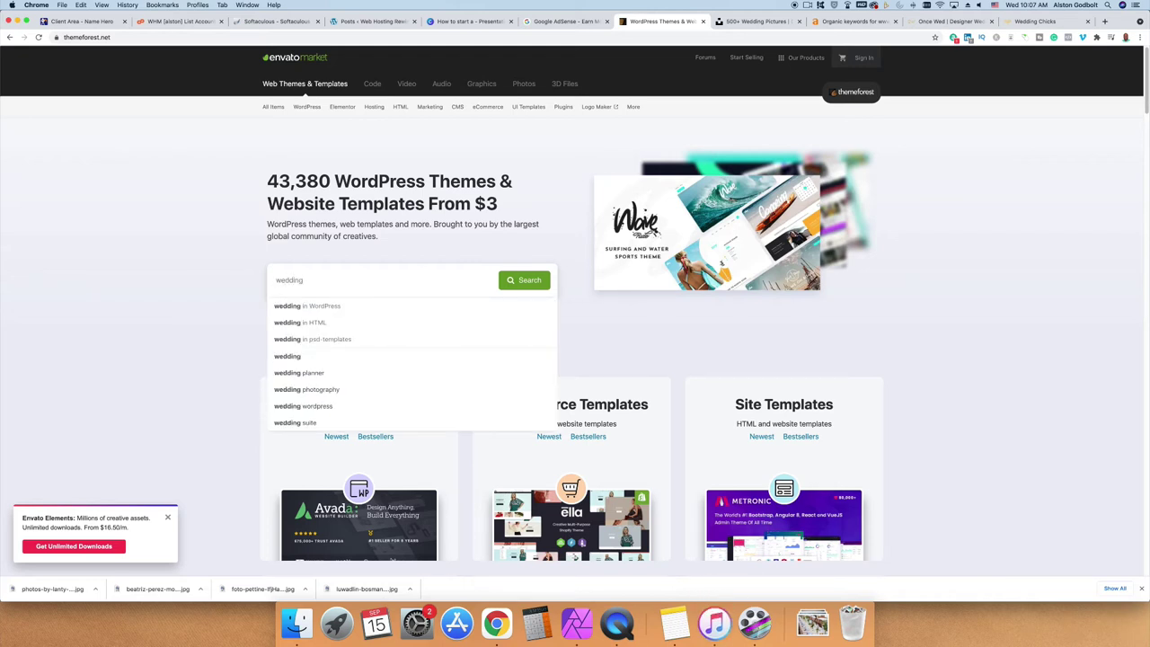
{"action": "left_click", "coordinate": [324, 309]}
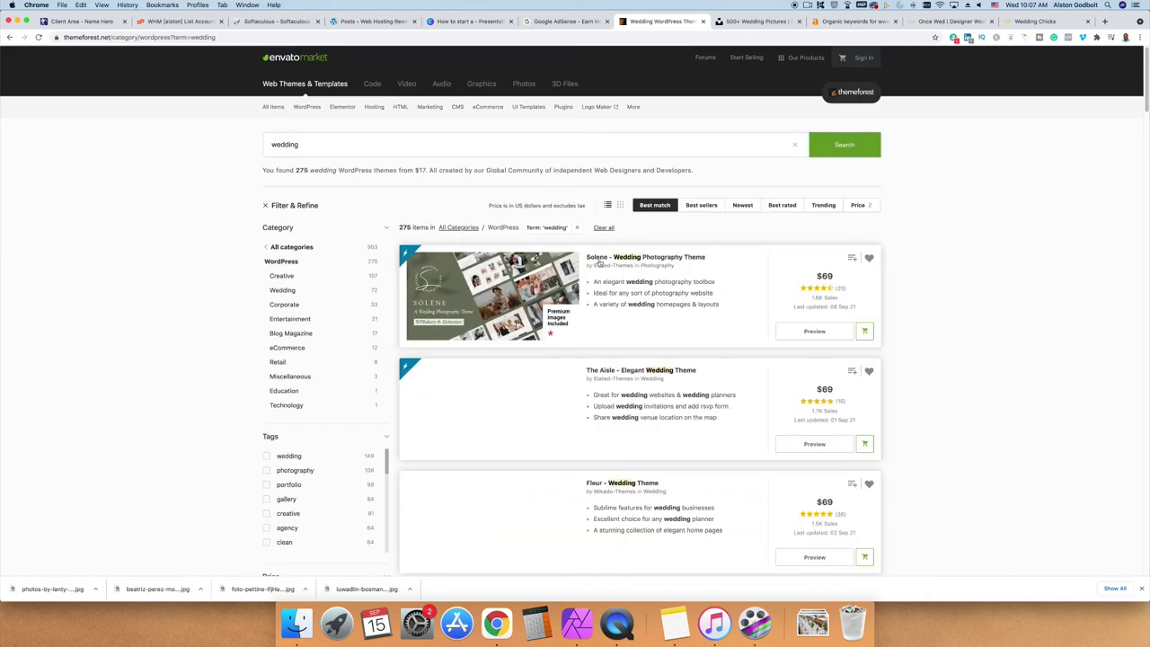
{"action": "scroll", "coordinate": [936, 334], "scroll_direction": "down", "scroll_amount": 3}
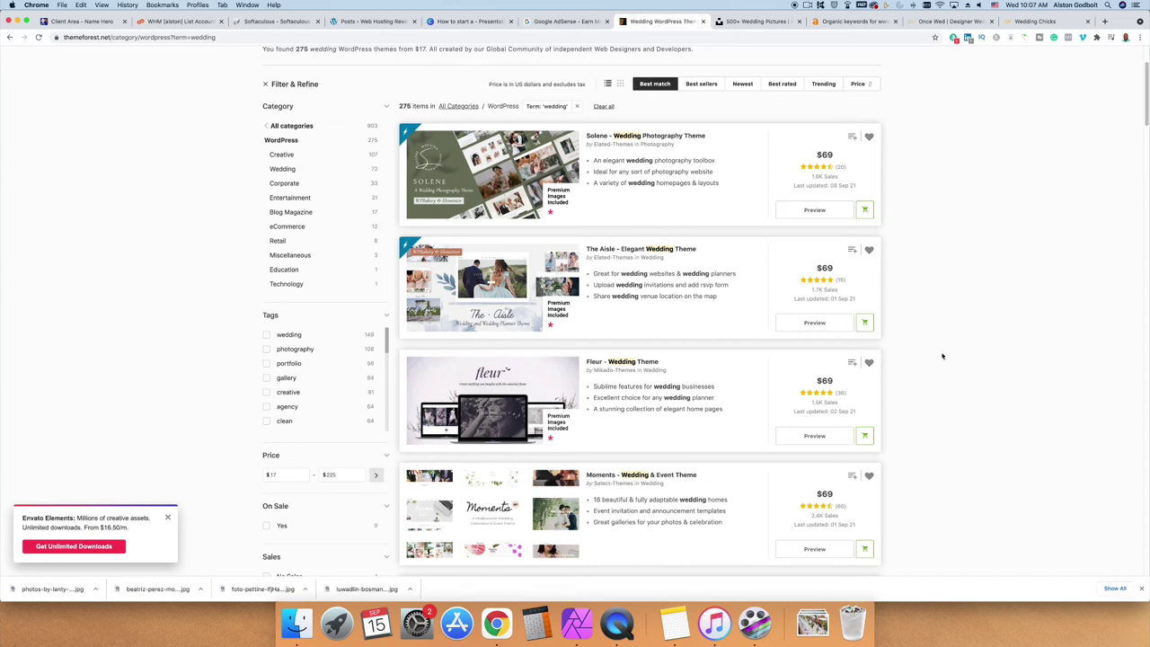
{"action": "scroll", "coordinate": [941, 356], "scroll_direction": "down", "scroll_amount": 2}
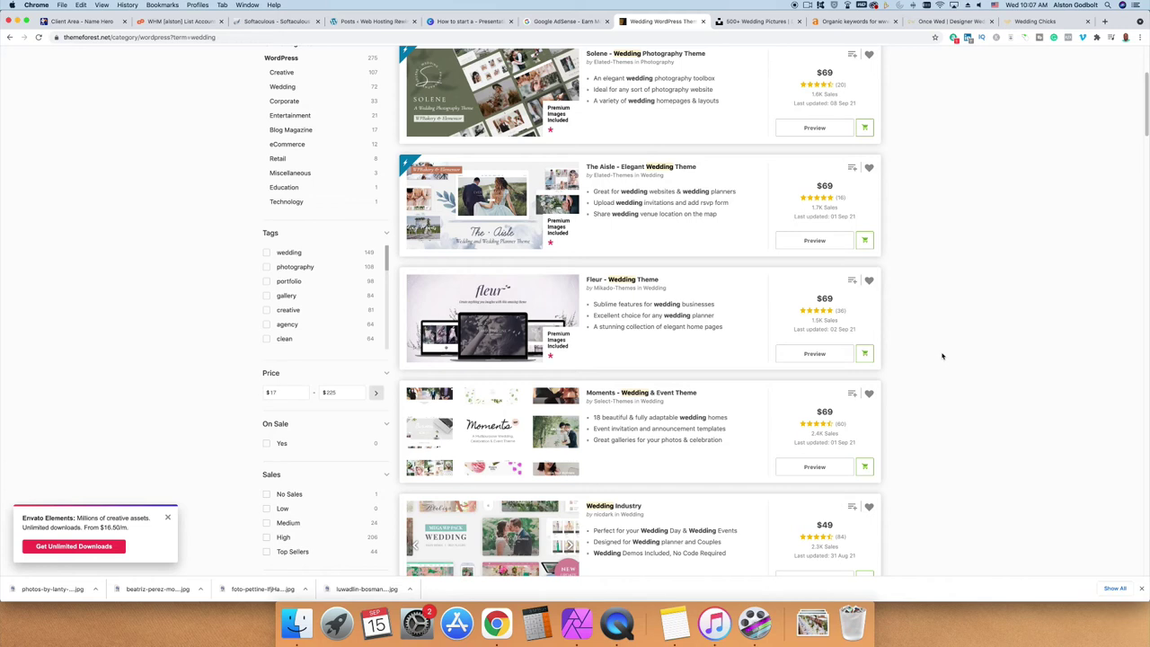
{"action": "scroll", "coordinate": [942, 356], "scroll_direction": "down", "scroll_amount": 2}
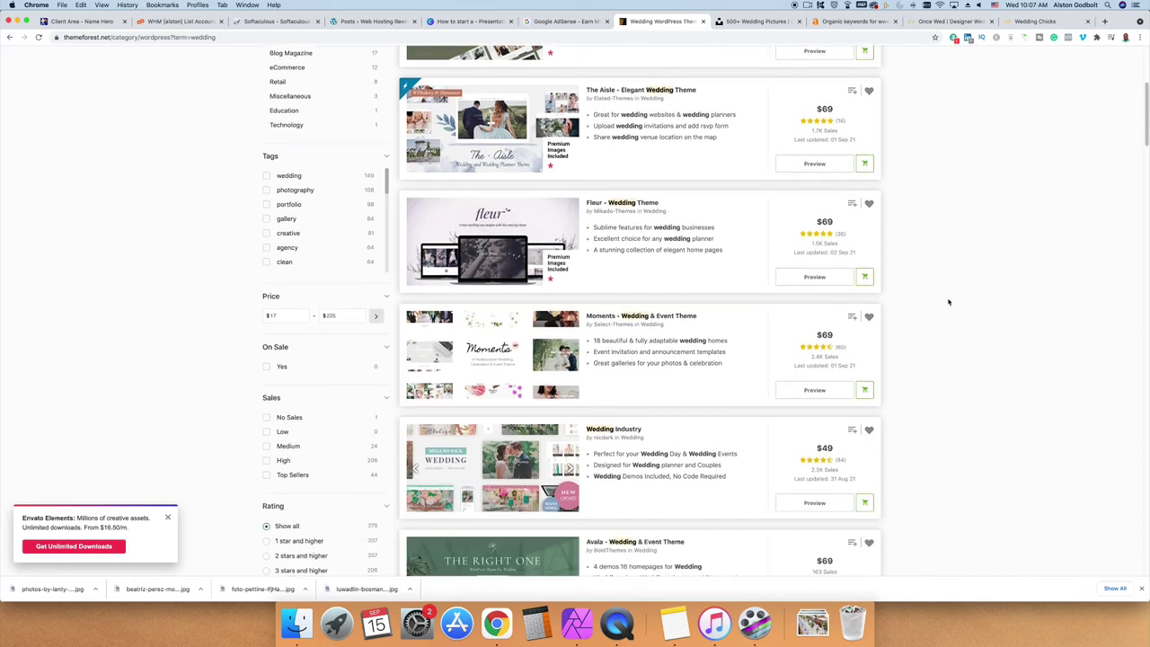